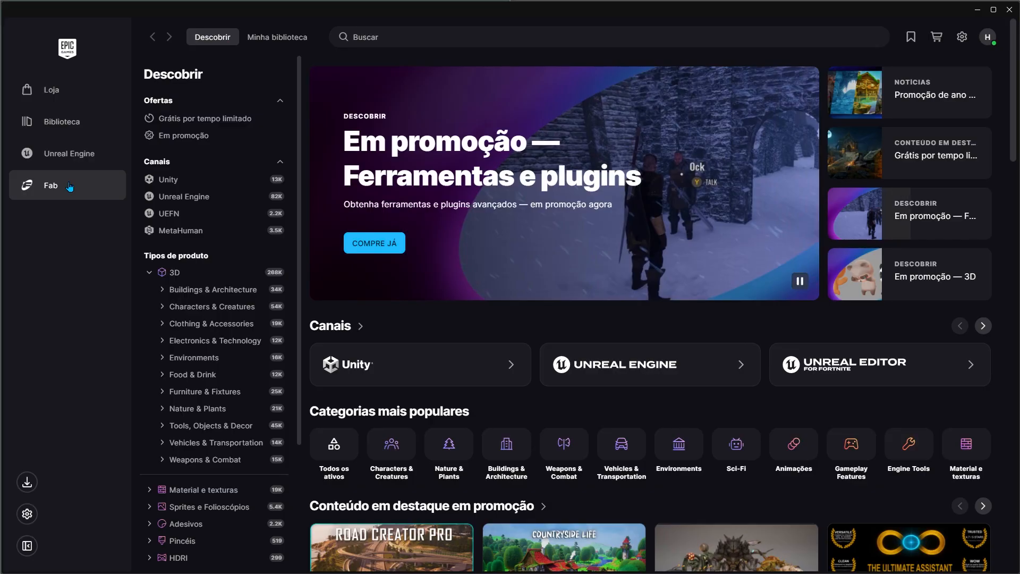
# Browse the decal assets in Fab's Adesivos category
pyautogui.click(186, 524)
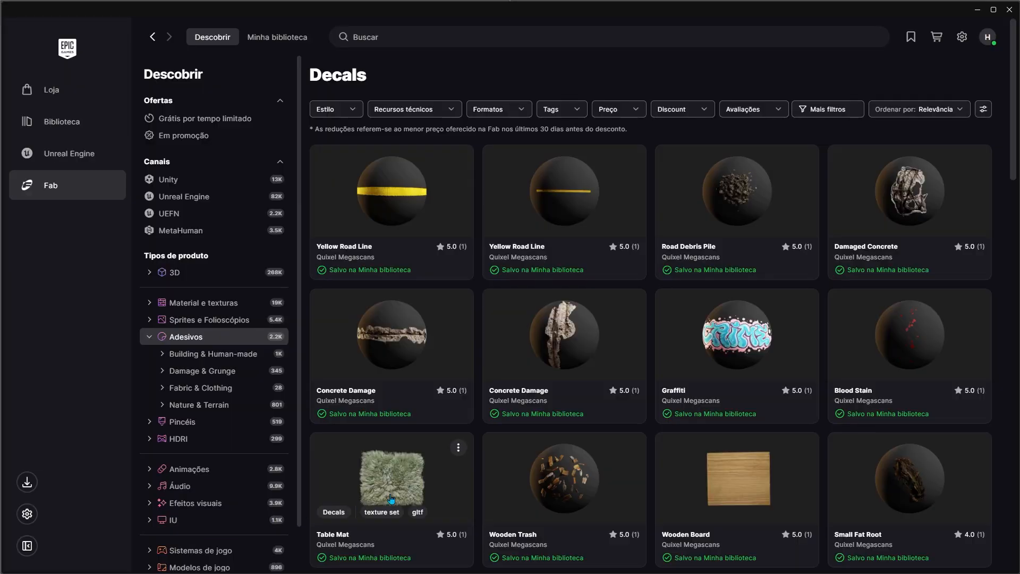
pyautogui.scroll(-10, 473, 422)
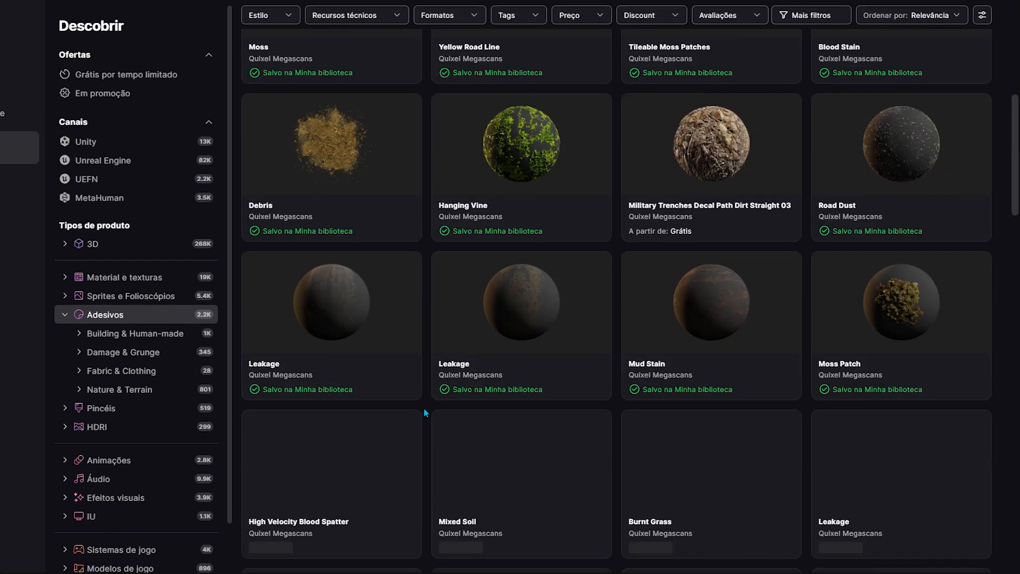
pyautogui.scroll(-8, 424, 412)
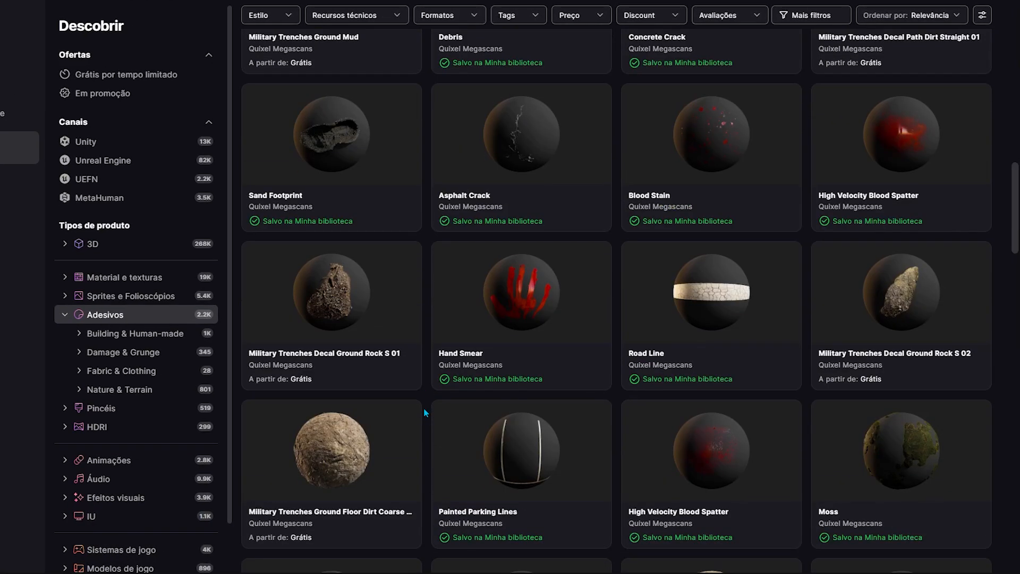
pyautogui.scroll(-8, 424, 410)
pyautogui.scroll(-8, 424, 412)
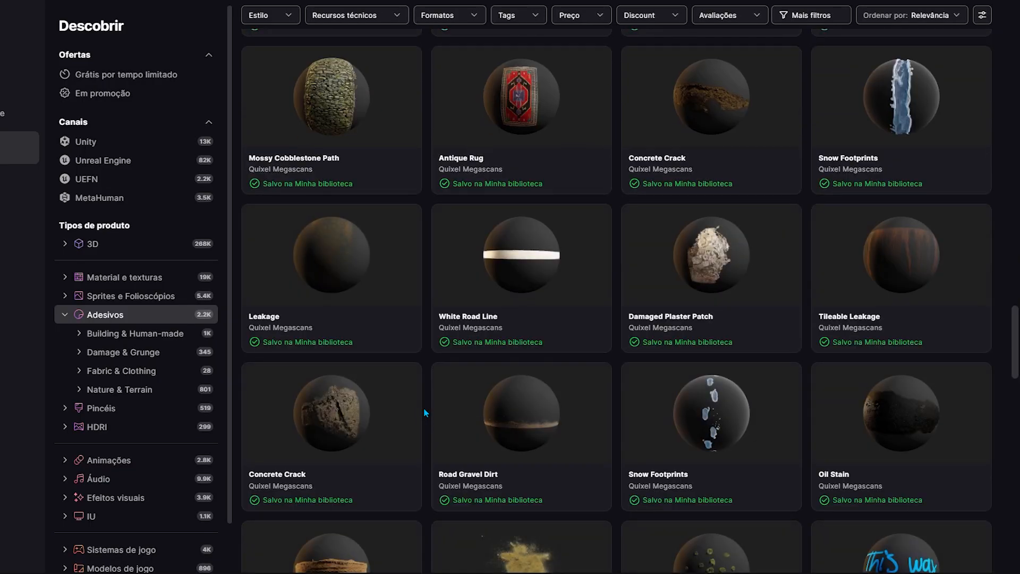
# Look through the Concrete decals under the Building & Human-made subcategory
pyautogui.click(86, 335)
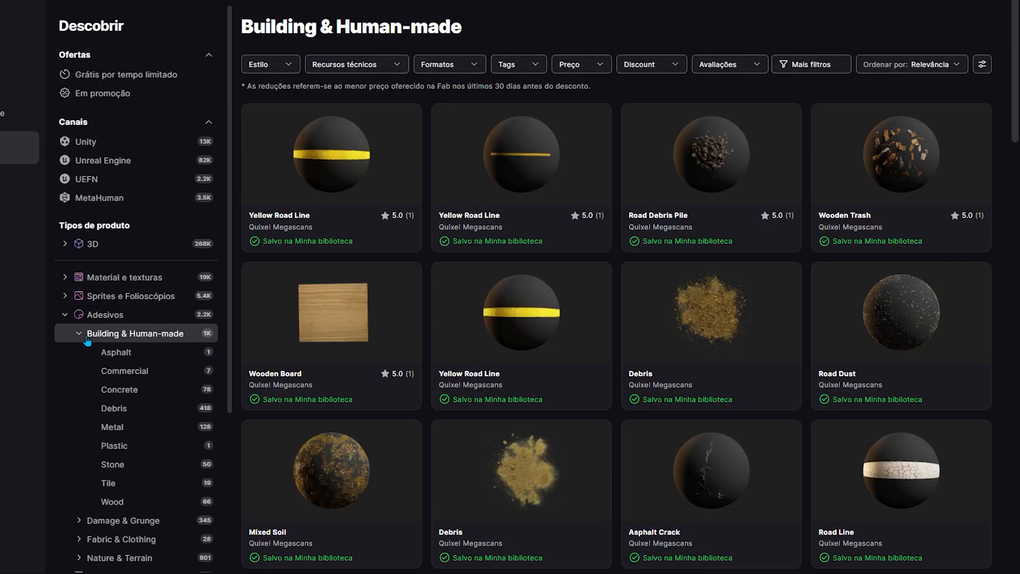
pyautogui.click(129, 392)
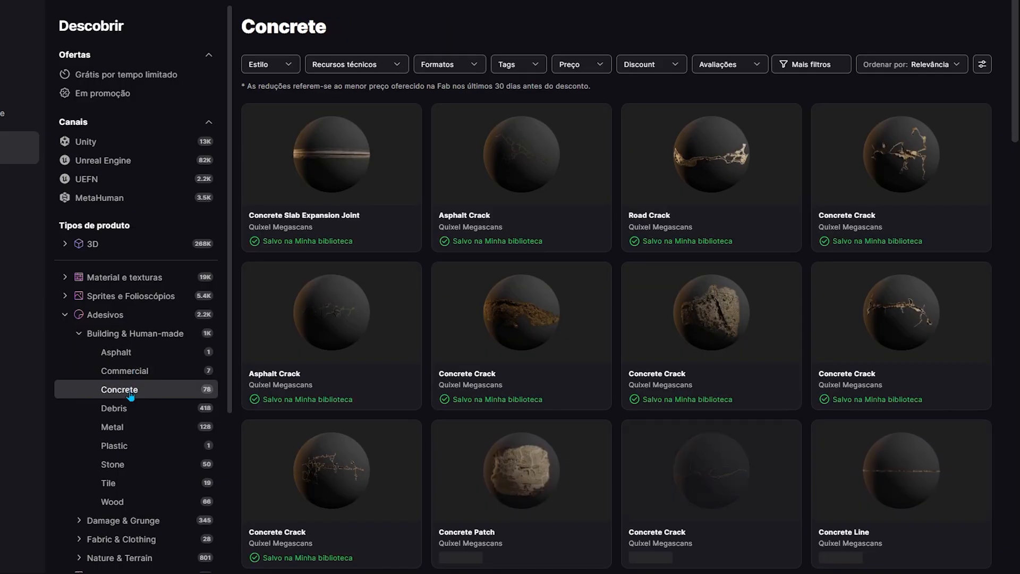
pyautogui.scroll(-10, 417, 370)
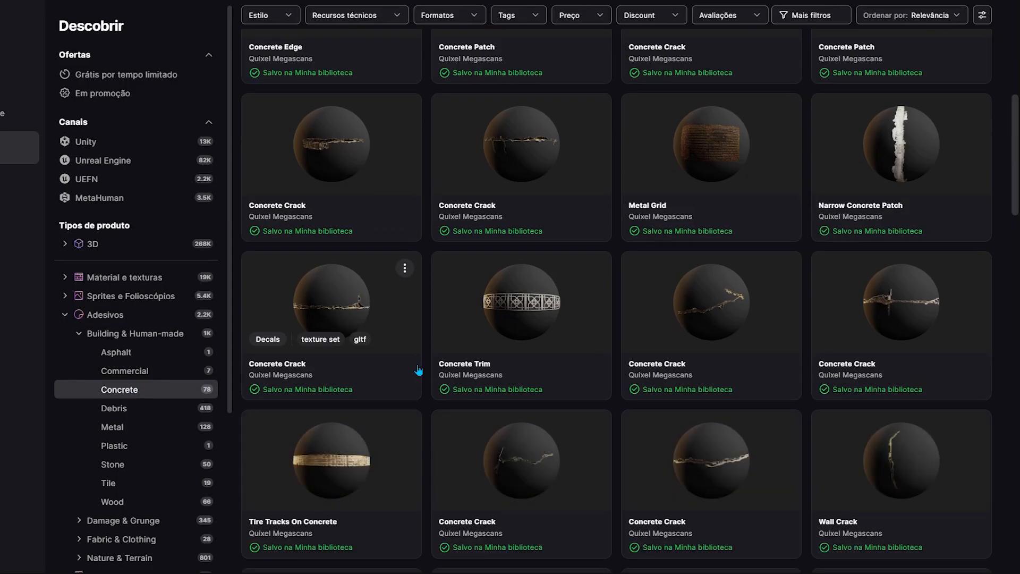
pyautogui.scroll(-3, 128, 393)
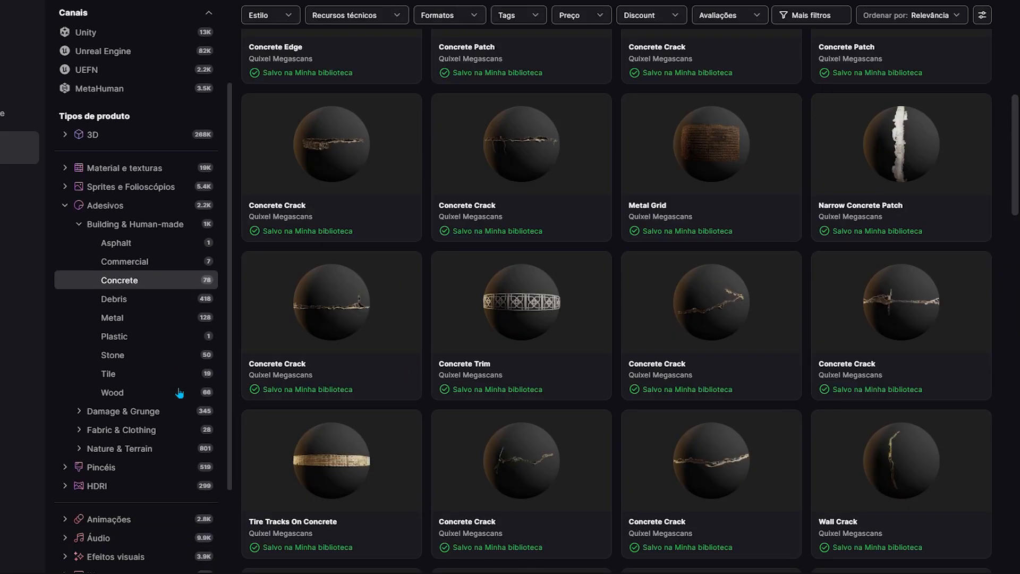
# Look through the Damage & Grunge decals, including the Mud subcategory
pyautogui.click(140, 407)
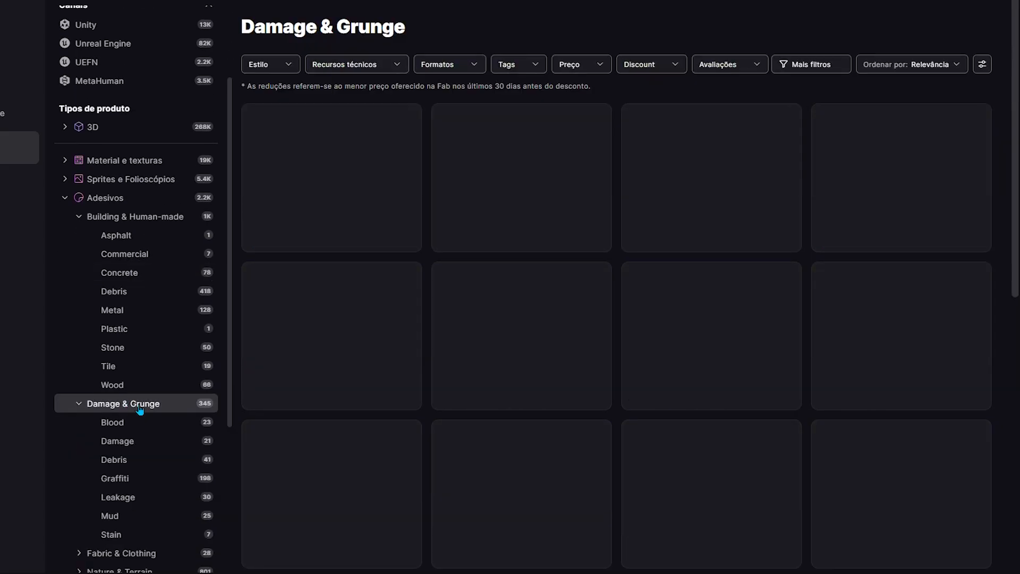
pyautogui.scroll(-10, 649, 357)
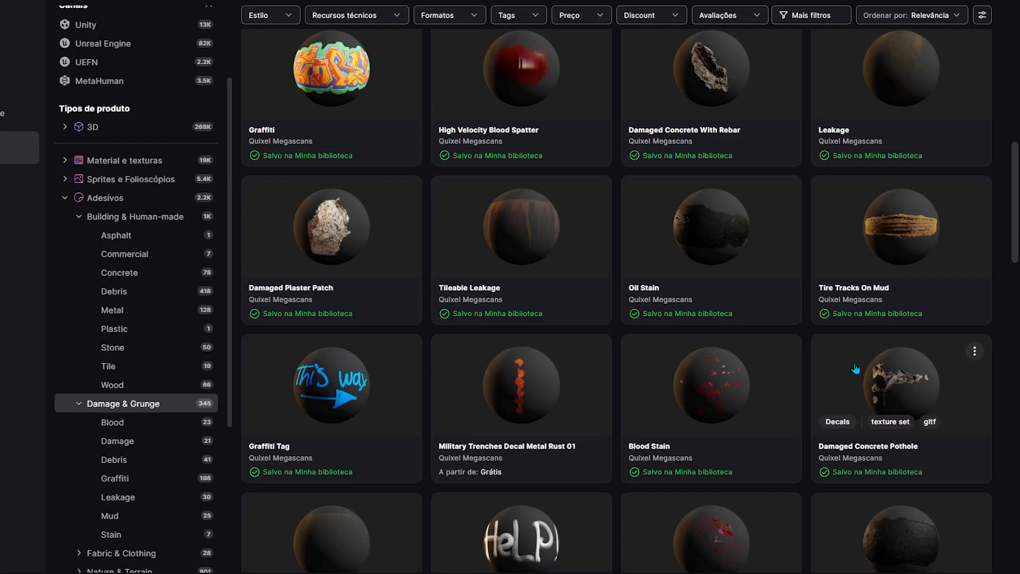
pyautogui.scroll(-5, 862, 368)
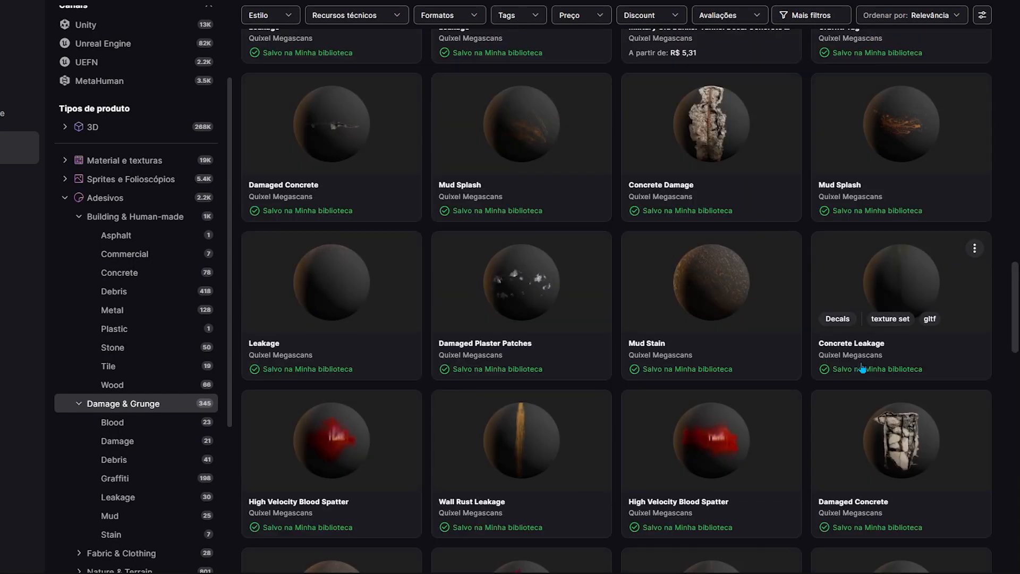
pyautogui.click(130, 515)
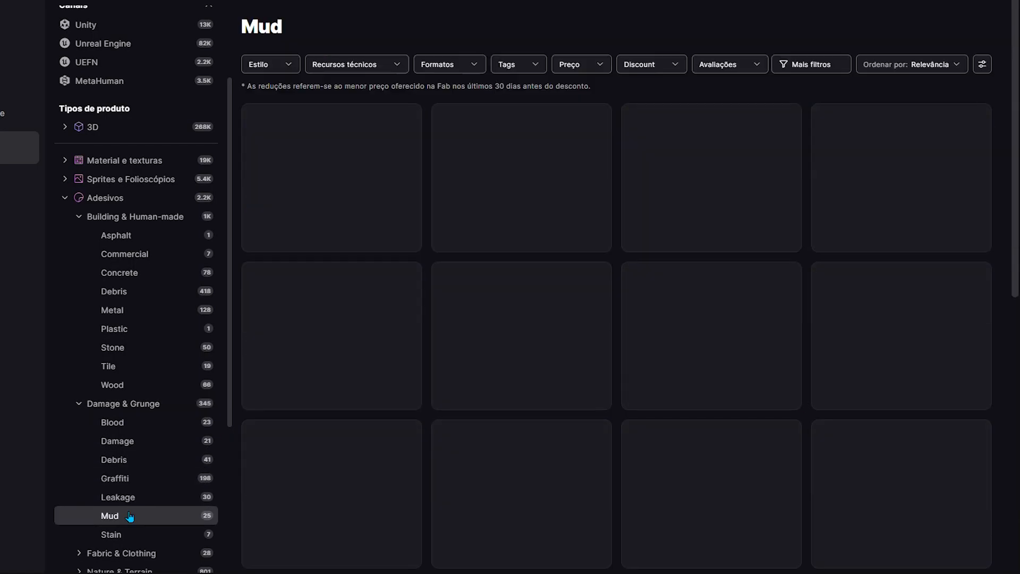
pyautogui.scroll(-3, 140, 457)
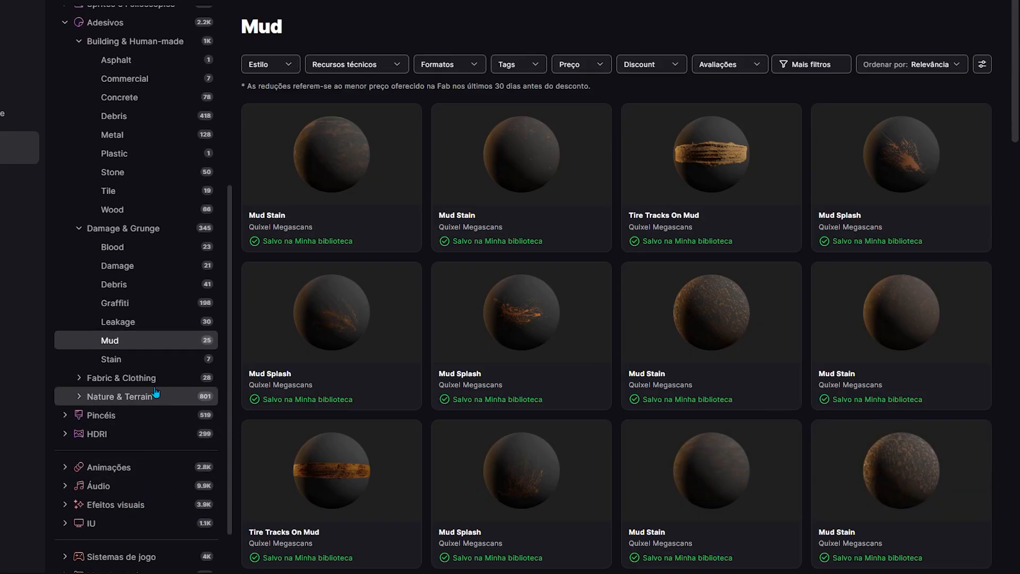
# Look through the Fabric & Clothing decals, including the Carpet subcategory
pyautogui.click(153, 378)
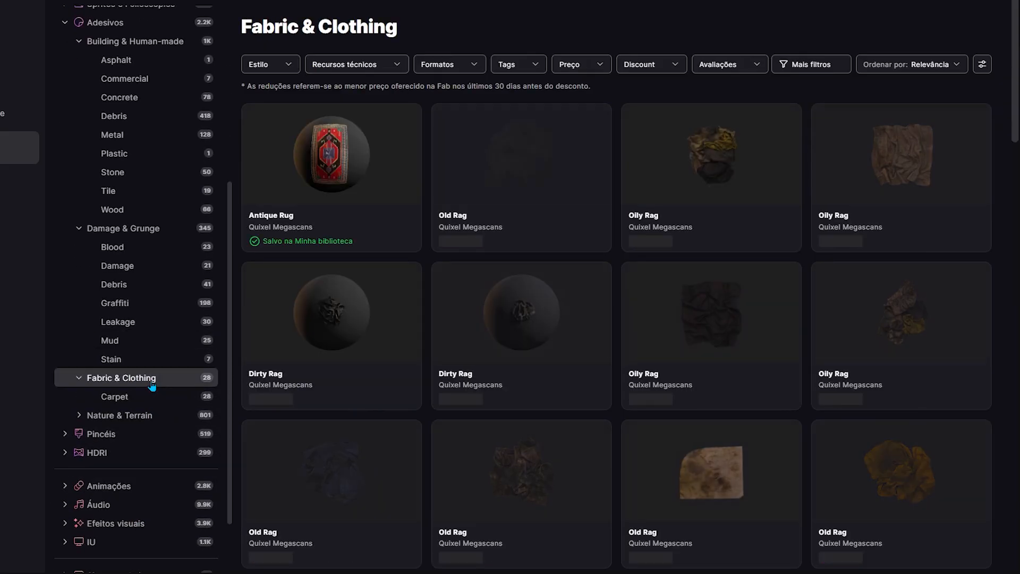
pyautogui.scroll(-10, 433, 357)
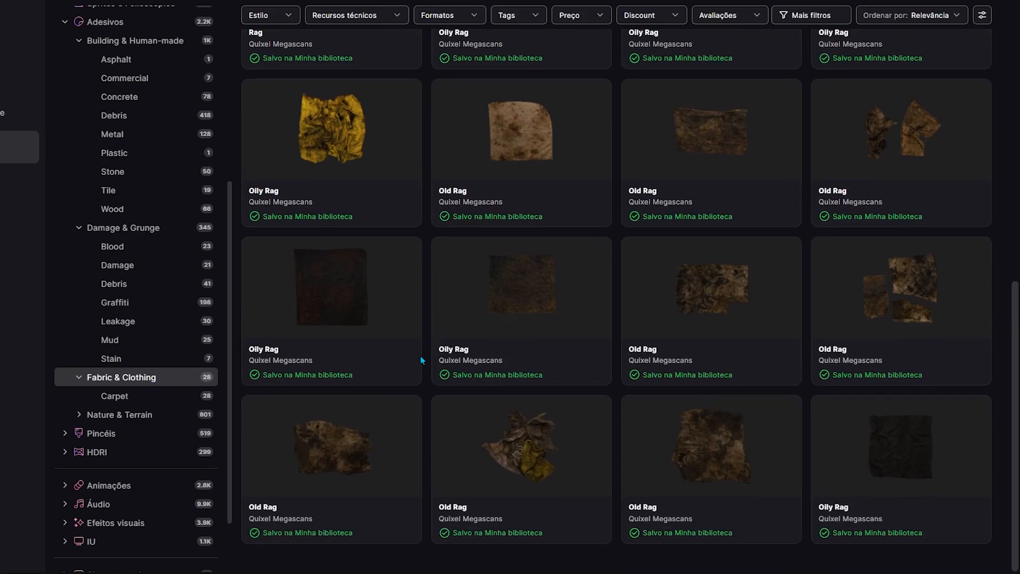
pyautogui.click(115, 397)
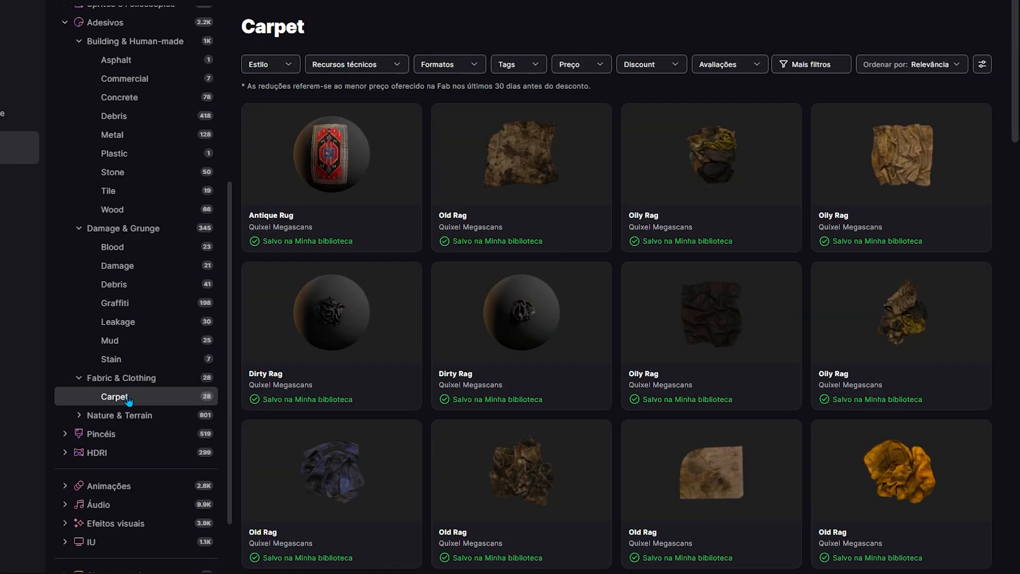
pyautogui.scroll(-5, 372, 390)
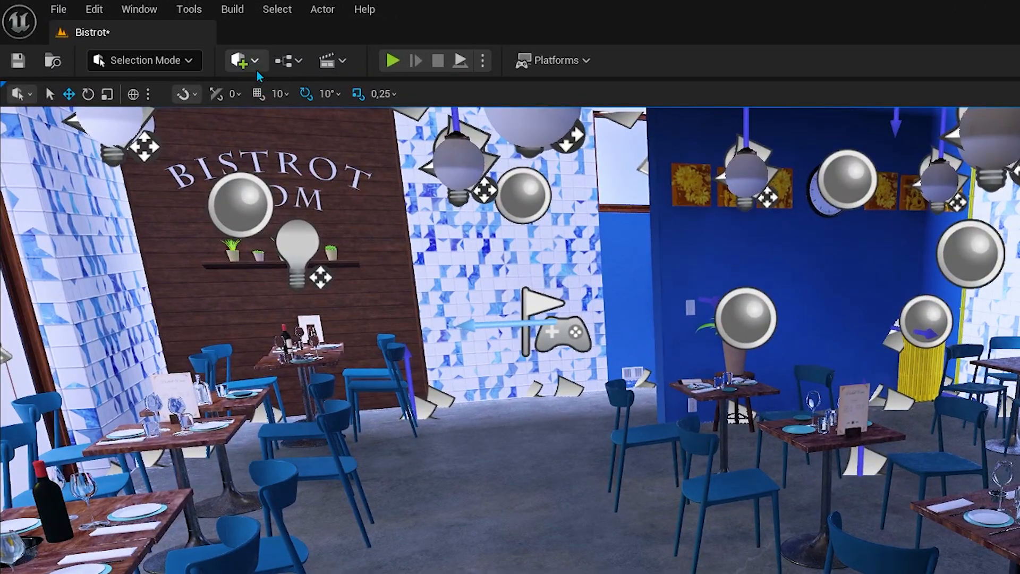
# In Unreal Editor, place a Decal Actor in the middle of the restaurant floor and adjust its height
pyautogui.click(254, 62)
pyautogui.moveTo(303, 319)
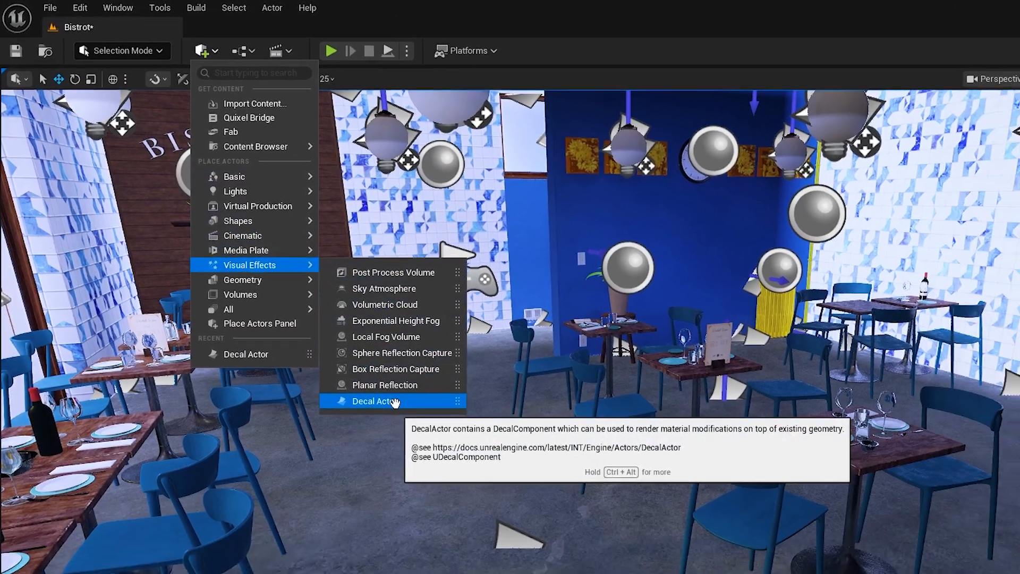
pyautogui.moveTo(394, 402); pyautogui.dragTo(682, 435)
pyautogui.moveTo(543, 343); pyautogui.dragTo(535, 296)
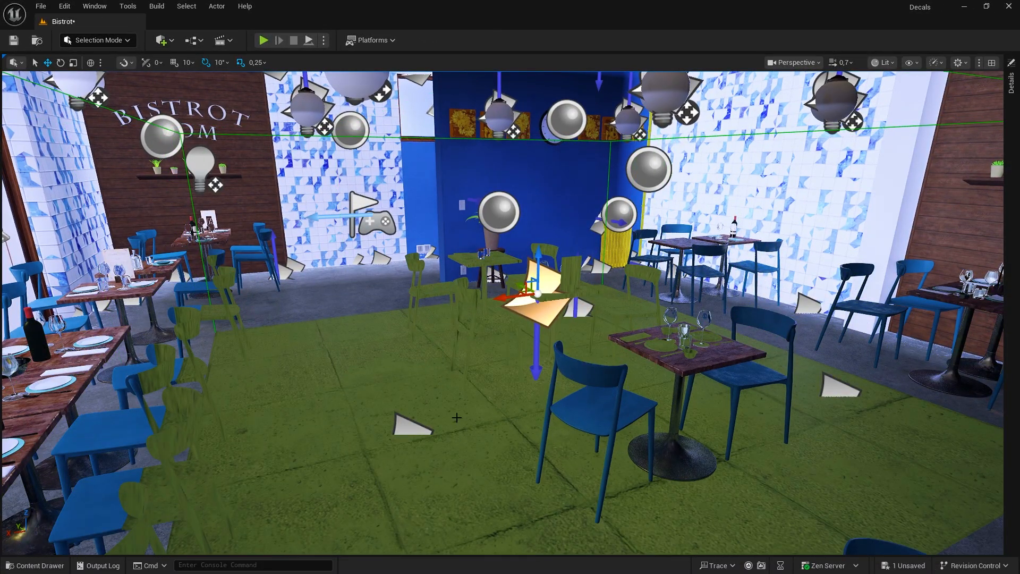
# Move the floor decal vertically to test how it projects onto the floor and the surrounding furniture
pyautogui.scroll(-3, 535, 296)
pyautogui.scroll(5, 481, 380)
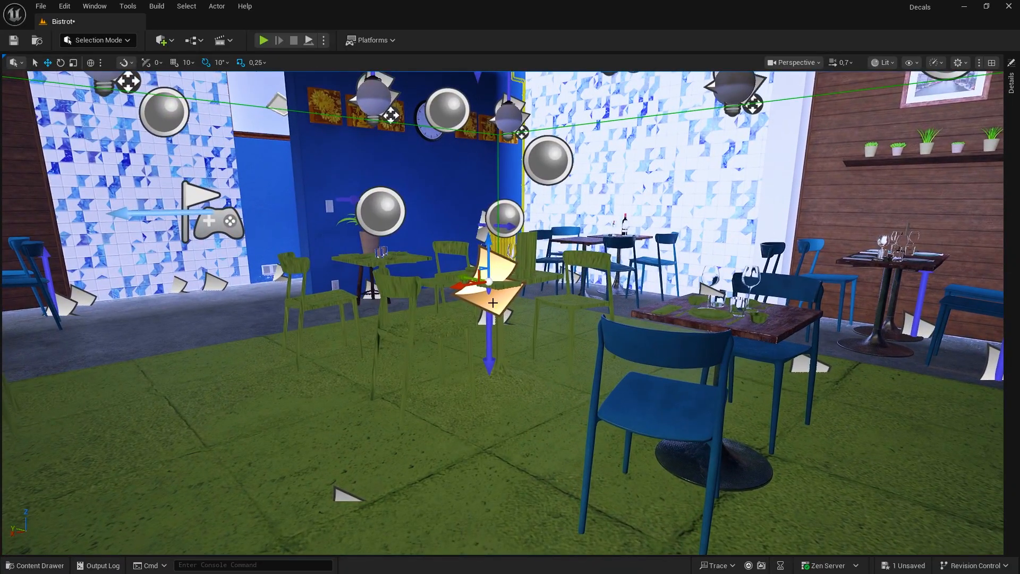
pyautogui.moveTo(497, 224); pyautogui.dragTo(489, 343)
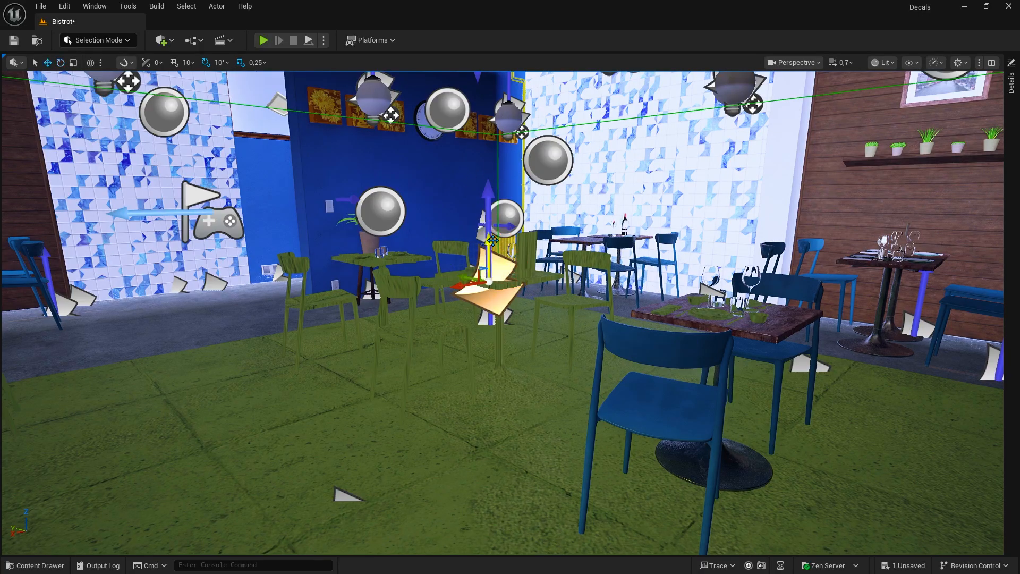
pyautogui.moveTo(489, 239); pyautogui.dragTo(484, 284)
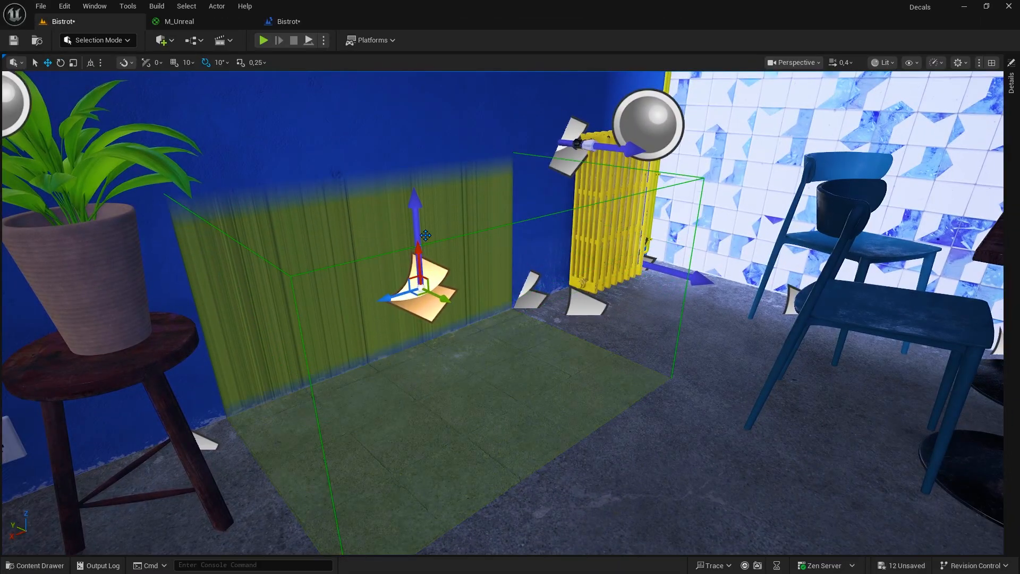
# Rotate the small decal at the foot of the blue wall between the plant and the yellow radiator
pyautogui.press('e')
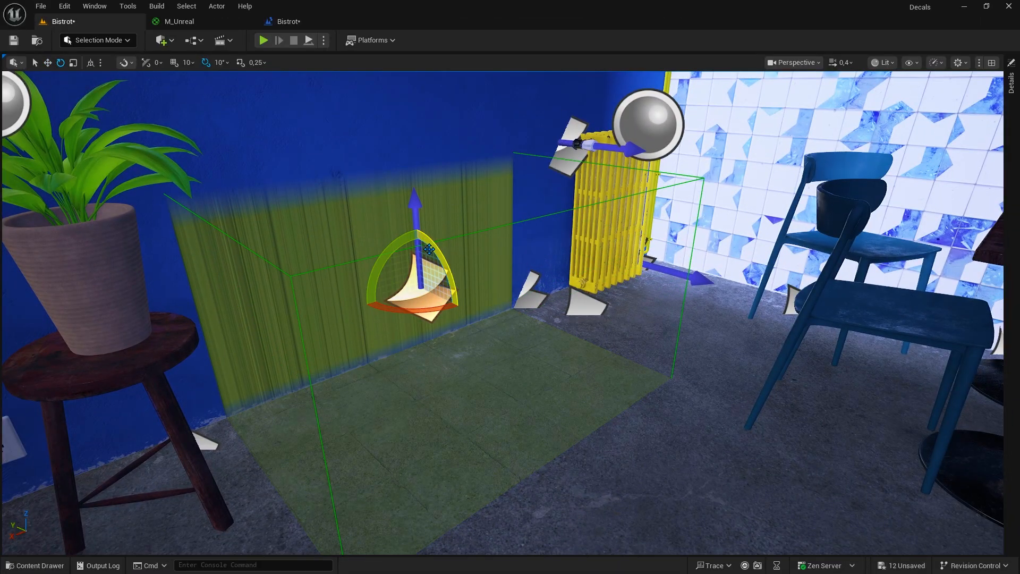
pyautogui.moveTo(426, 239); pyautogui.dragTo(375, 296)
pyautogui.press('w')
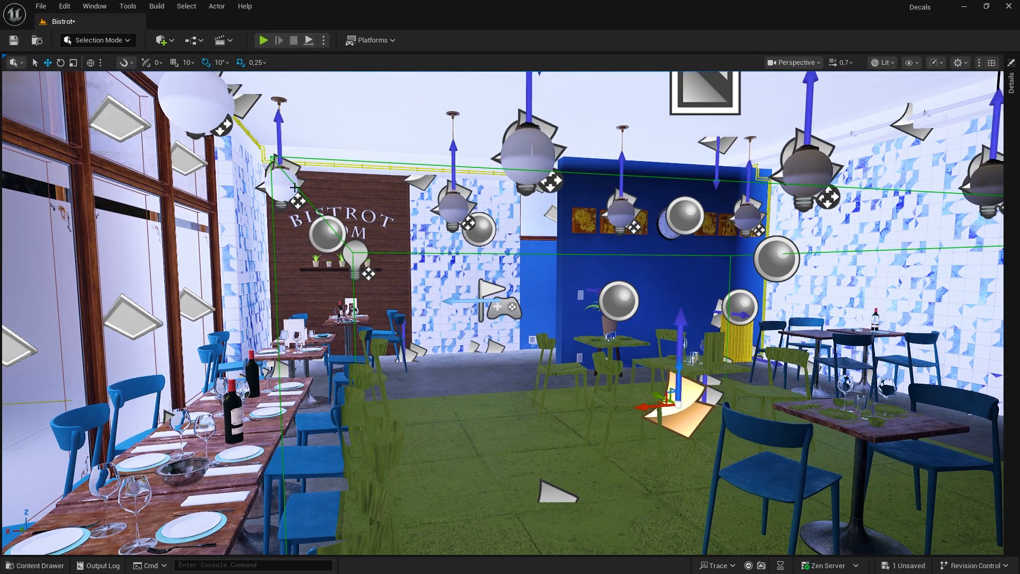
# Reduce the floor decal's footprint and flatten its projection box close to the floor
pyautogui.moveTo(294, 187); pyautogui.dragTo(405, 304, button='right')
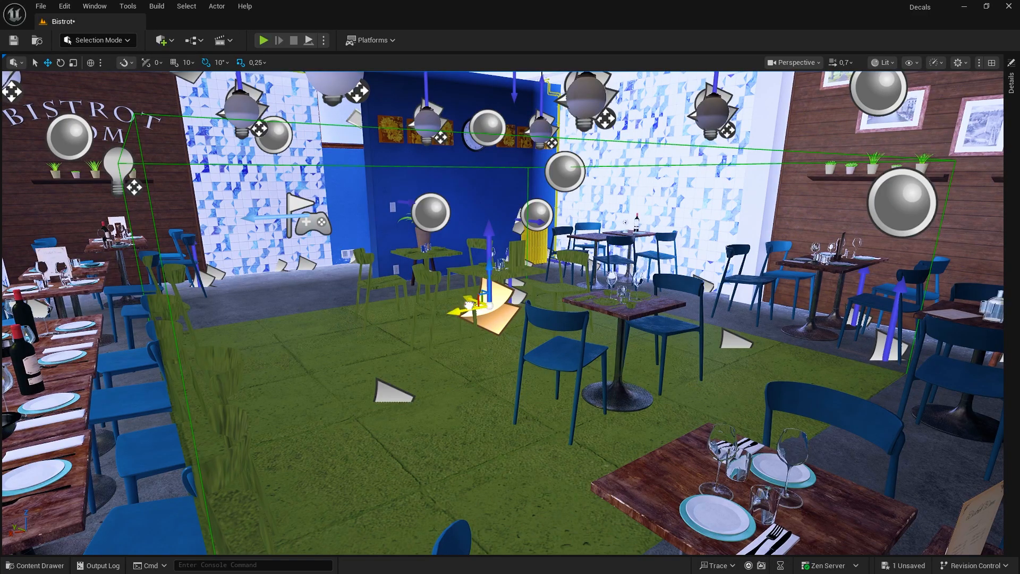
pyautogui.moveTo(470, 305); pyautogui.dragTo(467, 283)
pyautogui.press('r')
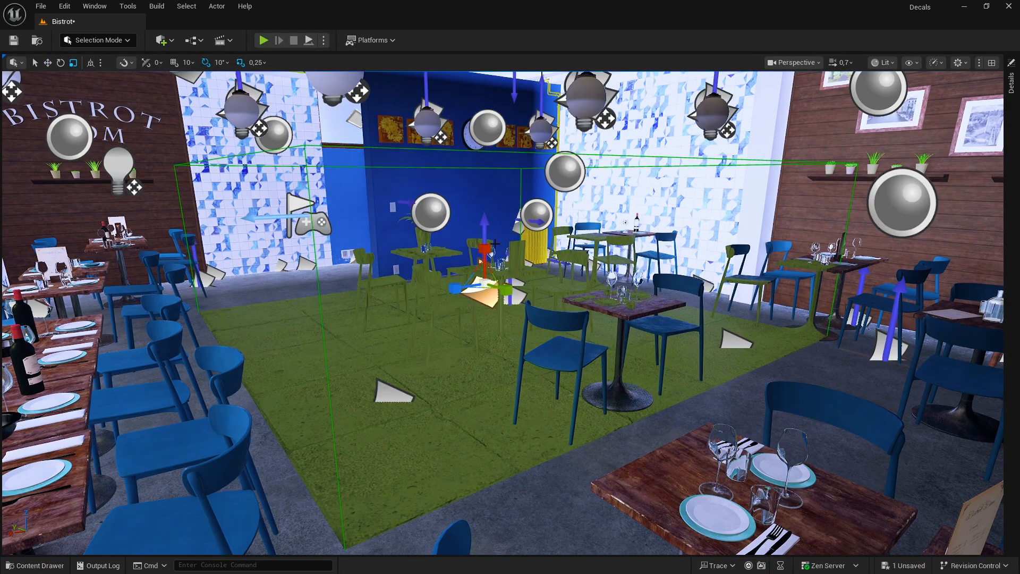
pyautogui.moveTo(495, 243); pyautogui.dragTo(487, 276)
pyautogui.press('w')
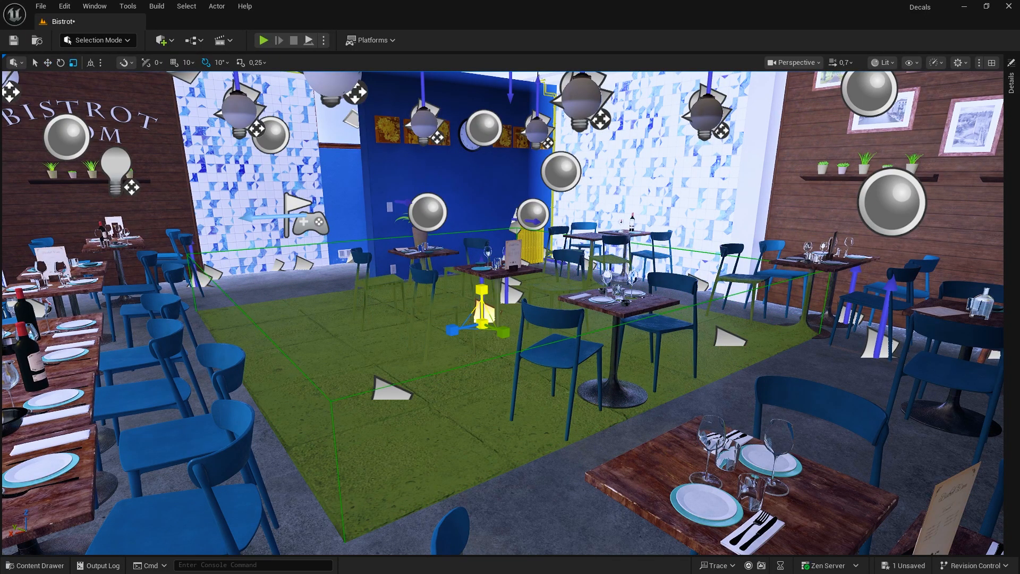
# Turn off Receives Decals for the four chairs and two tables standing within the floor decal
pyautogui.moveTo(486, 276); pyautogui.dragTo(412, 364, button='right')
pyautogui.click(412, 365)
pyautogui.keyDown('ctrl'); pyautogui.click(554, 270); pyautogui.keyUp('ctrl')
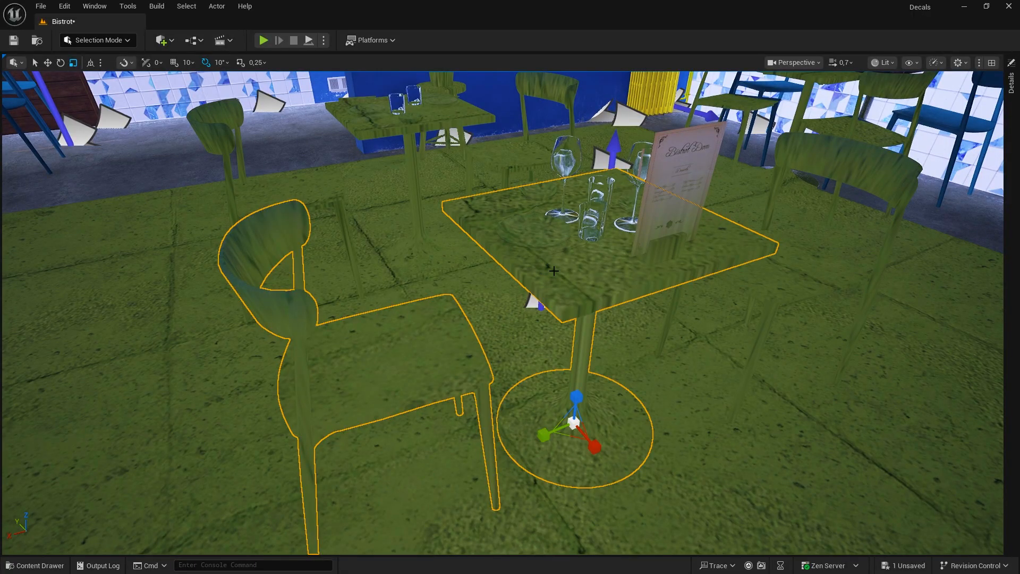
pyautogui.keyDown('ctrl'); pyautogui.click(837, 164); pyautogui.keyUp('ctrl')
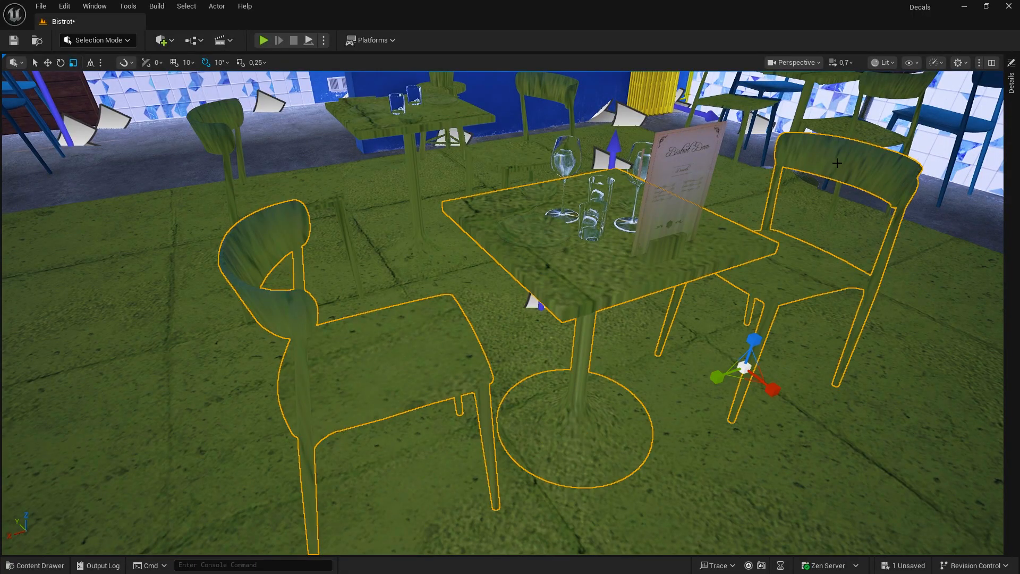
pyautogui.keyDown('ctrl'); pyautogui.click(558, 86); pyautogui.keyUp('ctrl')
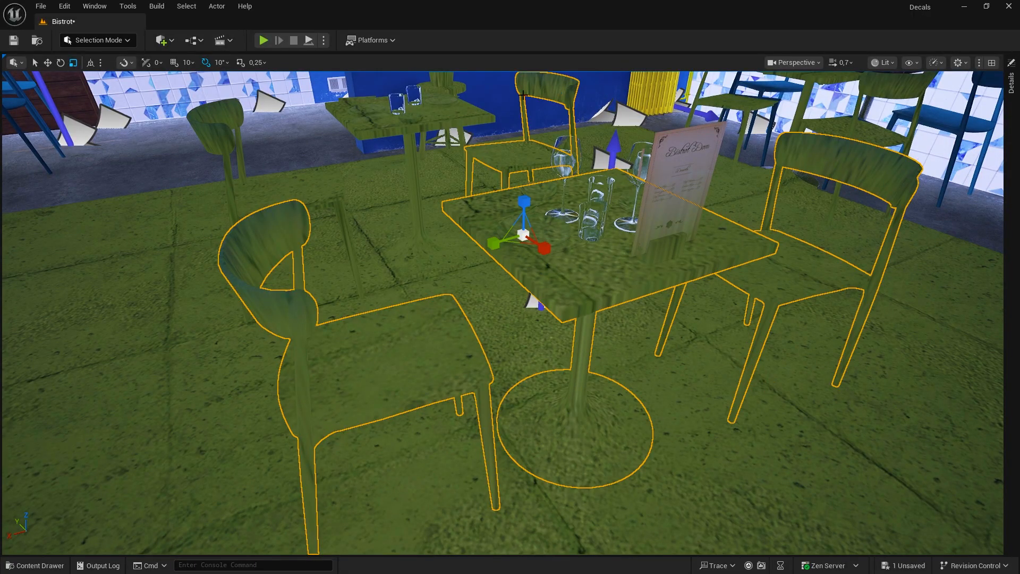
pyautogui.keyDown('ctrl'); pyautogui.click(392, 132); pyautogui.keyUp('ctrl')
pyautogui.keyDown('ctrl'); pyautogui.click(212, 127); pyautogui.keyUp('ctrl')
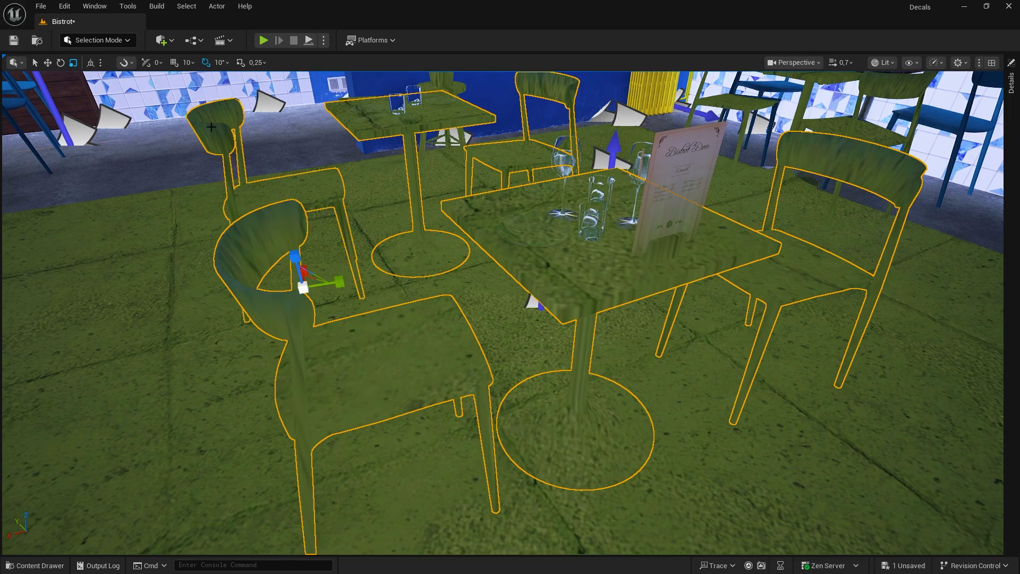
pyautogui.click(1013, 110)
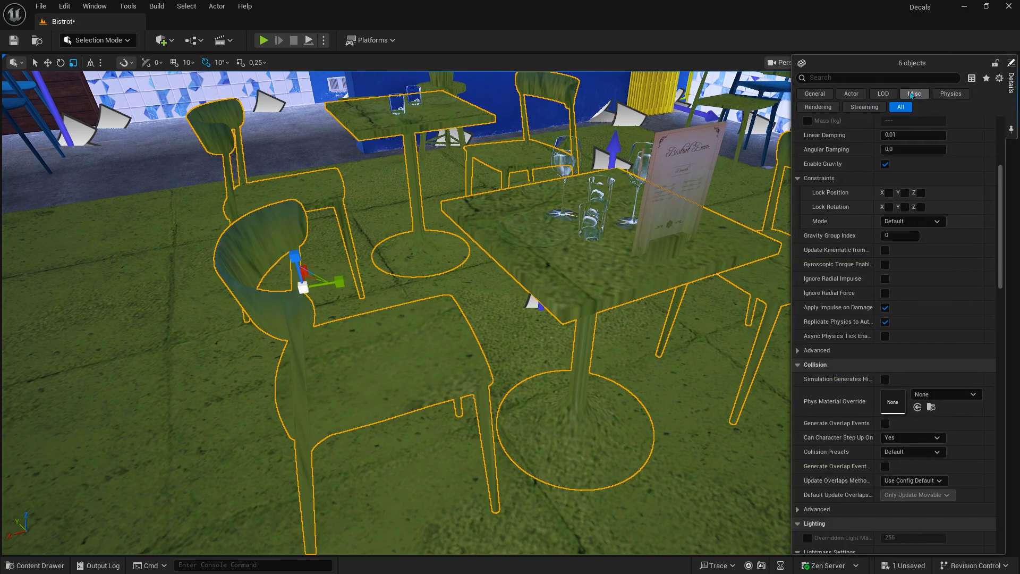
pyautogui.click(856, 78)
pyautogui.write('decal')
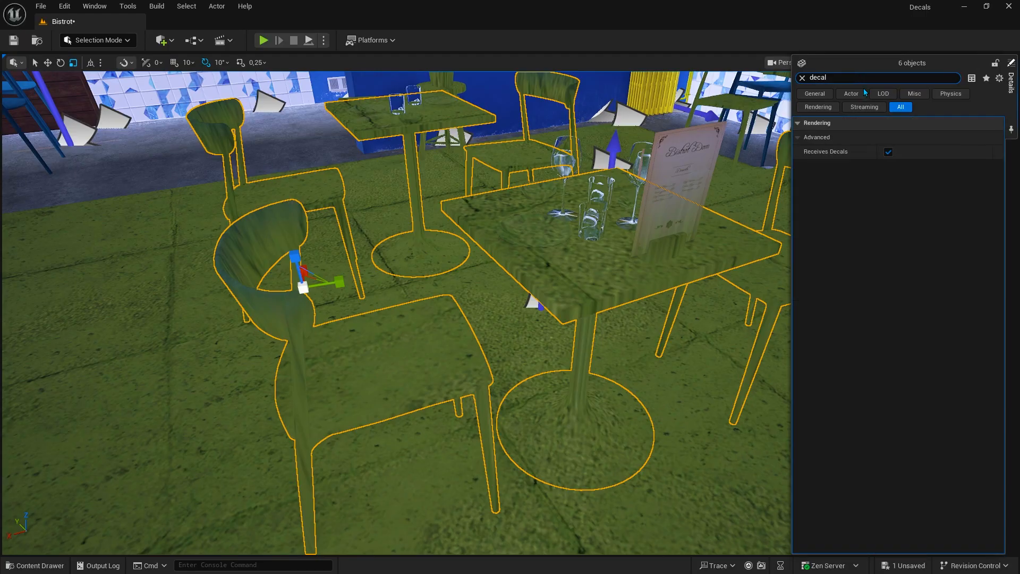
pyautogui.click(889, 154)
# Turn off Receives Decals for the plate on the front table
pyautogui.click(535, 239)
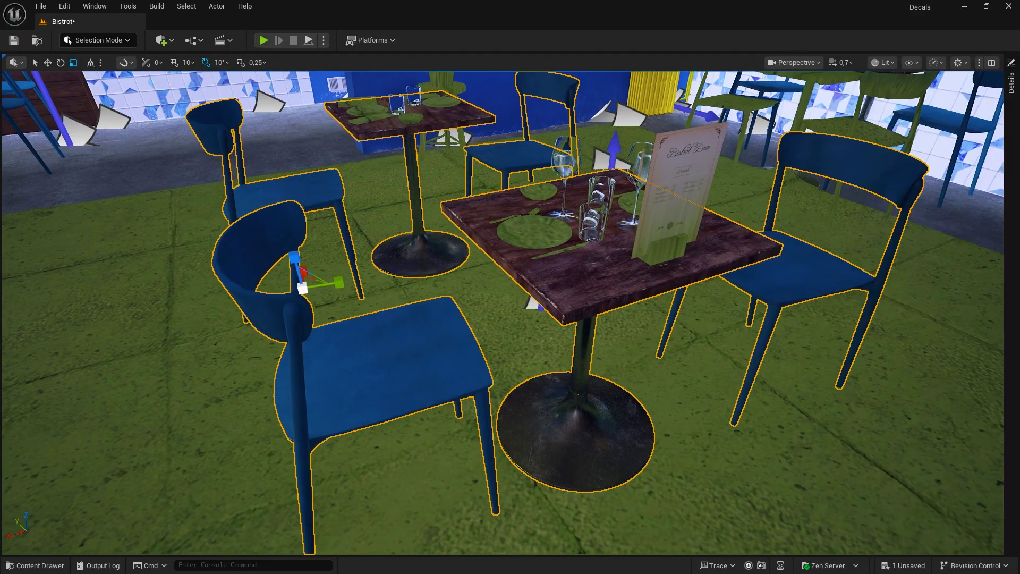
pyautogui.click(1013, 90)
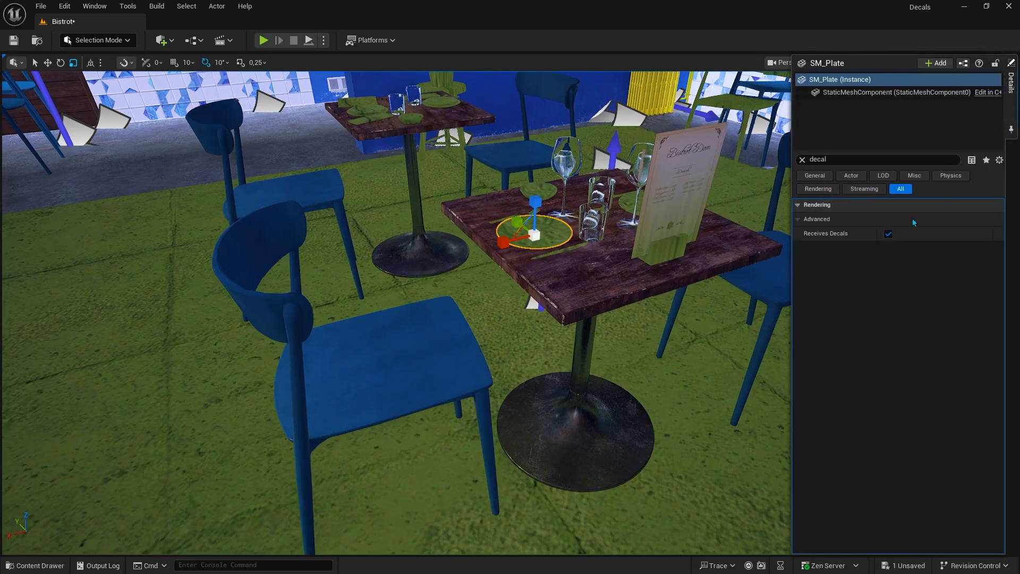
pyautogui.click(889, 234)
pyautogui.click(575, 271)
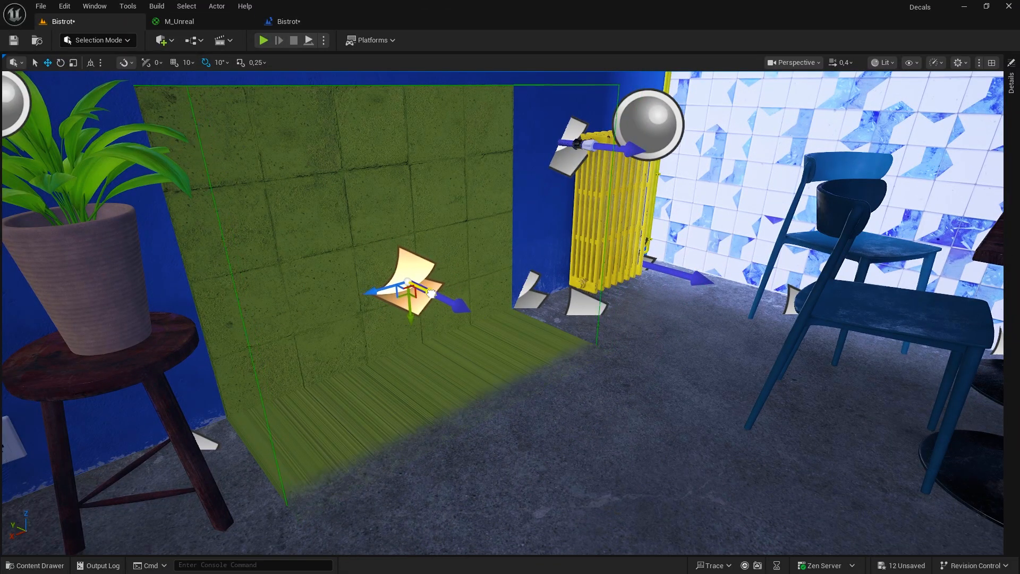
# Move the square decal back into the blue wall and raise it clear of the floor
pyautogui.moveTo(432, 294); pyautogui.dragTo(370, 294)
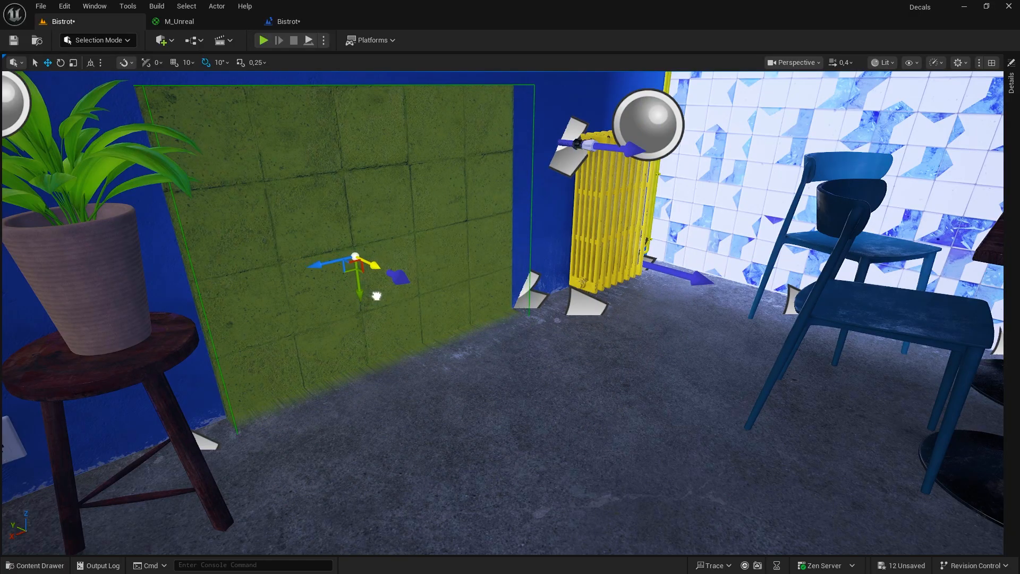
pyautogui.press('f')
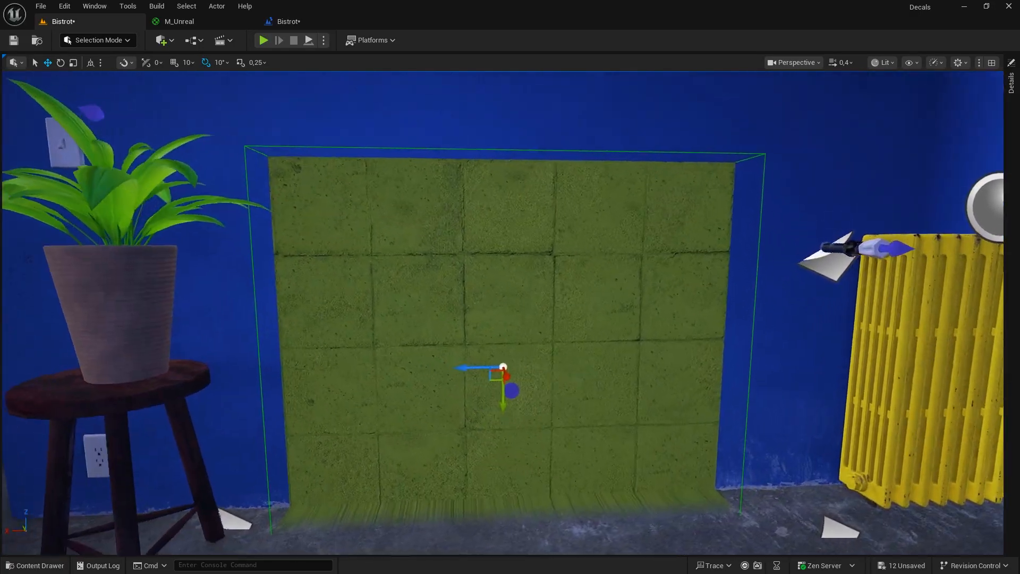
pyautogui.moveTo(482, 406); pyautogui.dragTo(467, 285)
pyautogui.press('f')
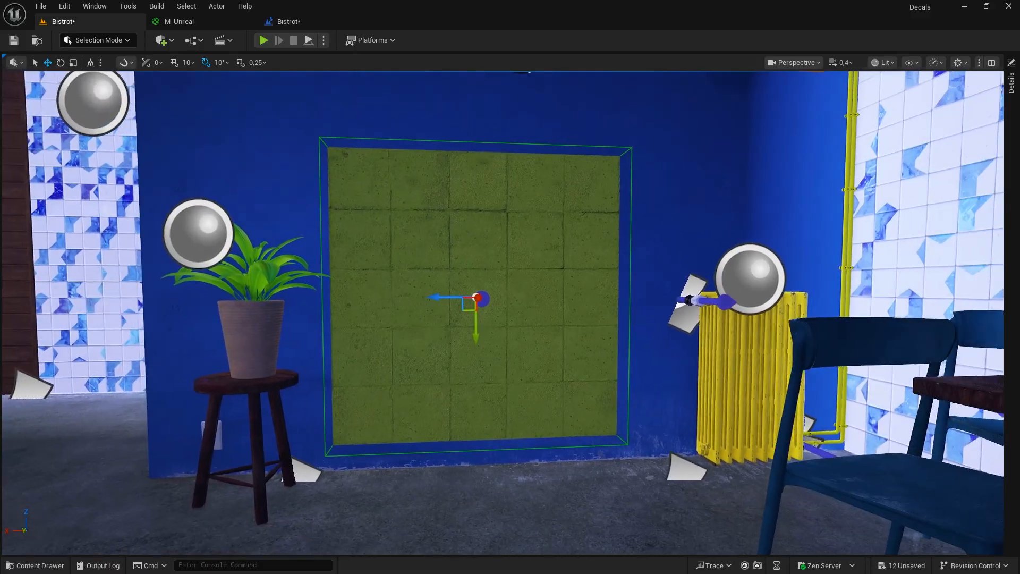
pyautogui.press('g')
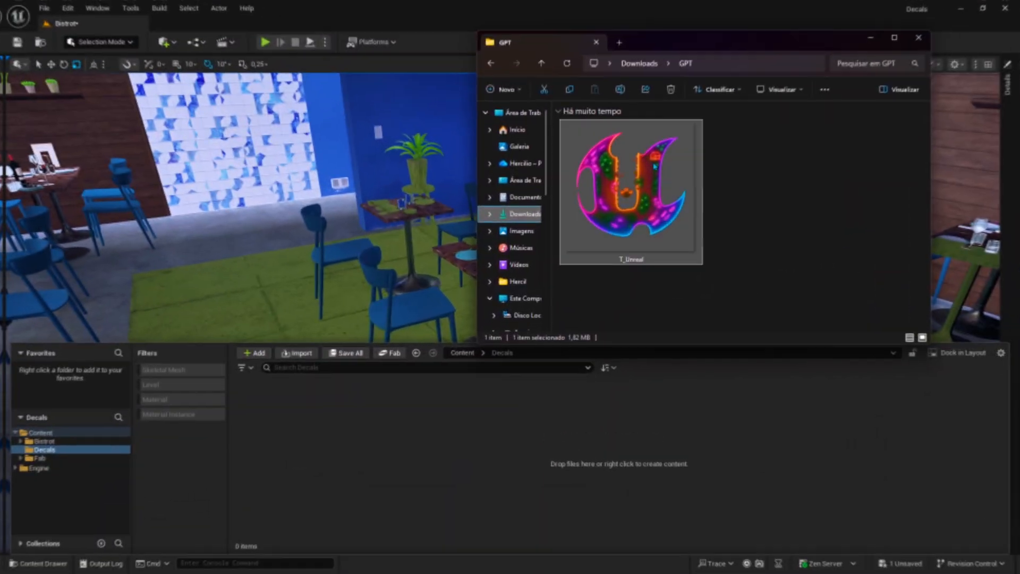
# Preview T_Unreal.png from the GPT downloads folder and import it into the project's Decals folder
pyautogui.doubleClick(654, 168)
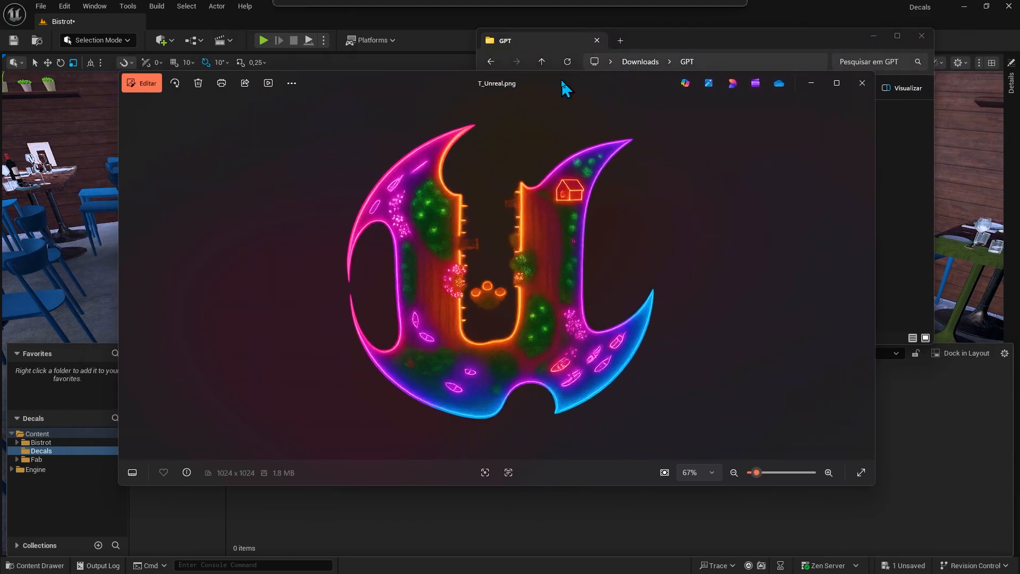
pyautogui.click(861, 81)
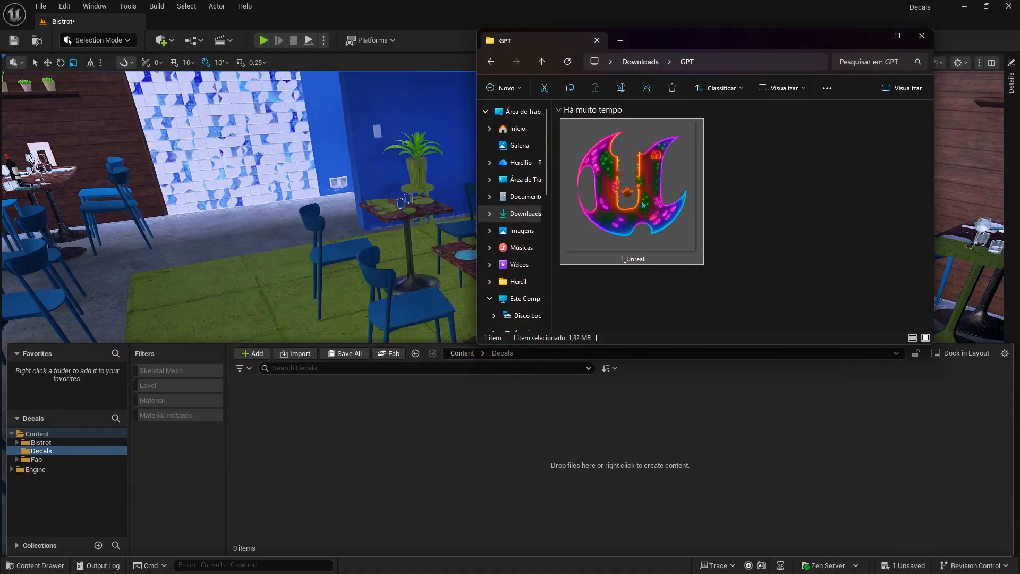
pyautogui.moveTo(643, 205); pyautogui.dragTo(326, 451)
# Open the T_Unreal texture and toggle its red, green, blue and alpha channels to examine each one
pyautogui.doubleClick(259, 409)
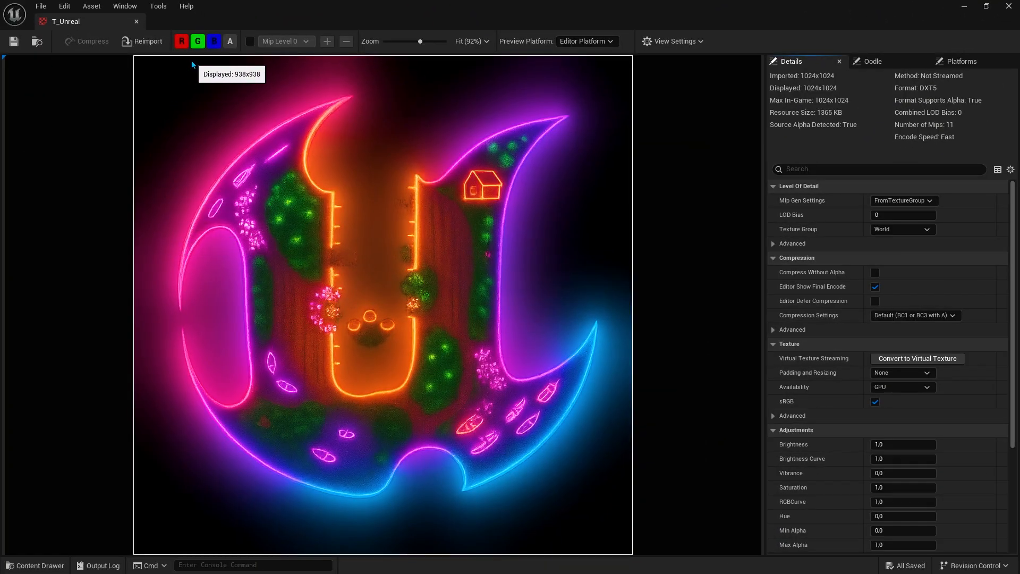
pyautogui.click(182, 41)
pyautogui.click(181, 41)
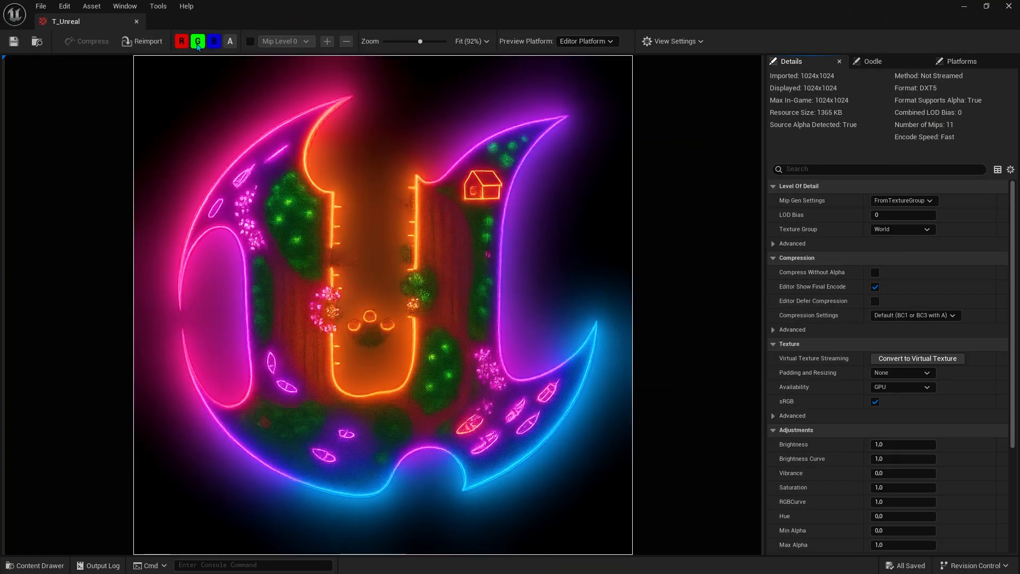
pyautogui.click(197, 43)
pyautogui.click(197, 42)
pyautogui.click(214, 42)
pyautogui.click(214, 41)
pyautogui.click(230, 42)
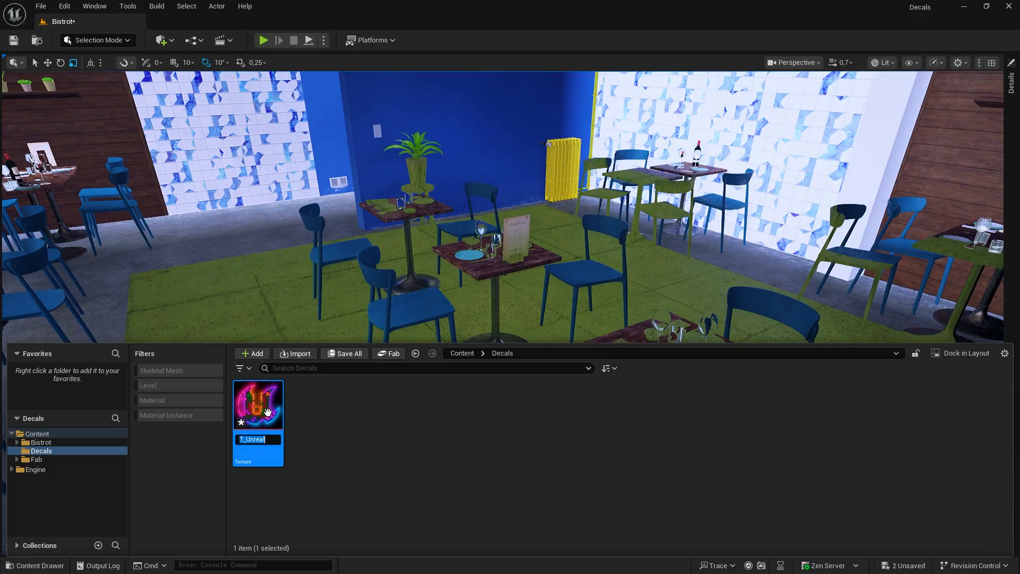
# Create a material from the T_Unreal texture and name it M_Unreal
pyautogui.rightClick(268, 412)
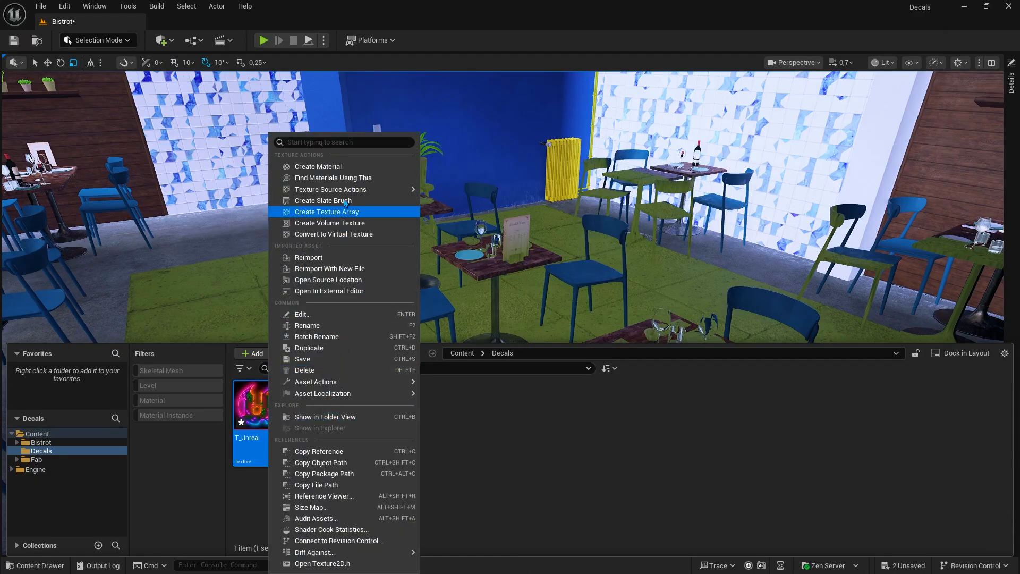
pyautogui.click(335, 168)
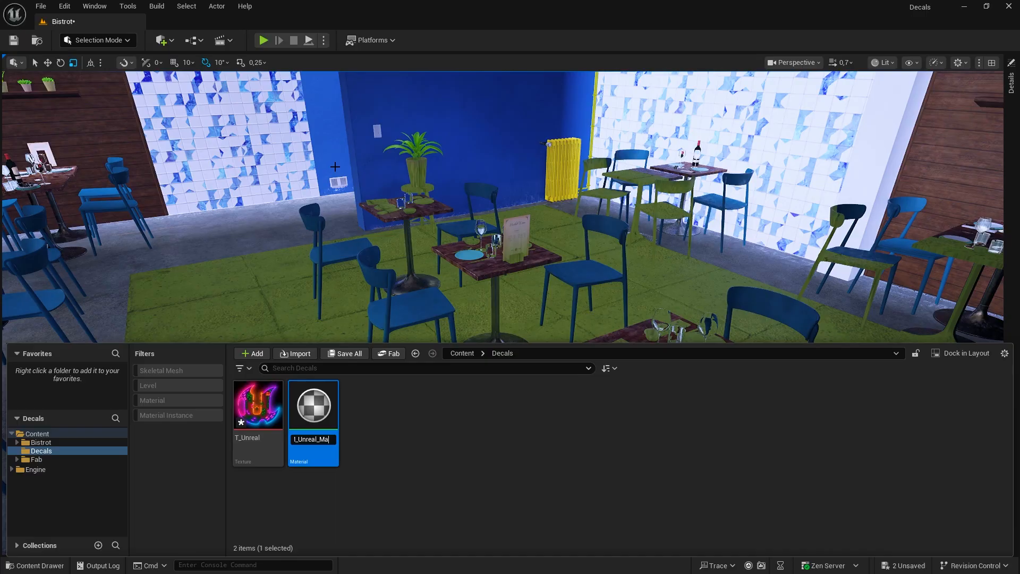
pyautogui.press('BackSpace')
pyautogui.press('BackSpace')
pyautogui.press('BackSpace')
pyautogui.press('Return')
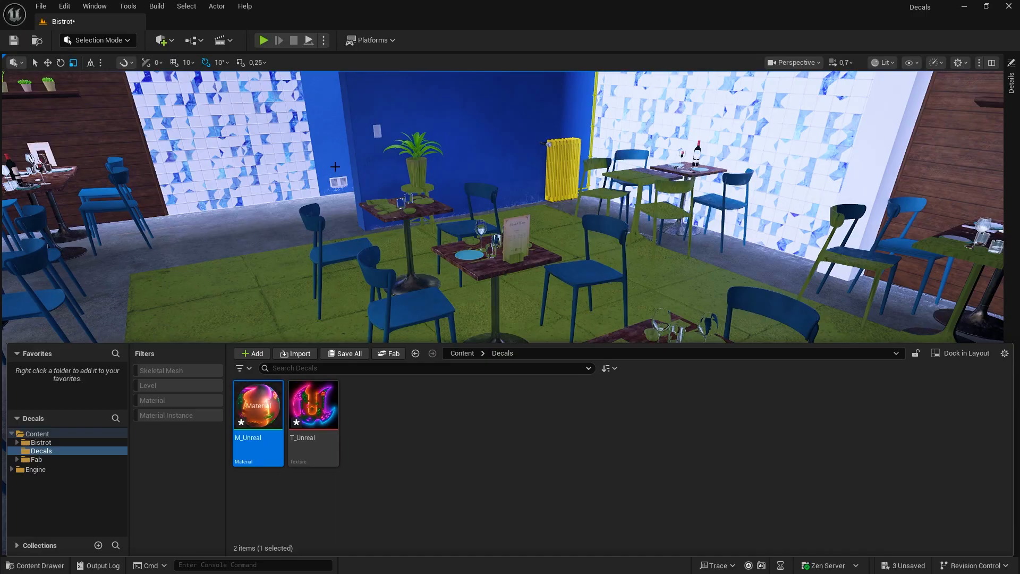
# Set M_Unreal's Material Domain to Deferred Decal and Blend Mode to Translucent, previewing it on a plane
pyautogui.doubleClick(266, 459)
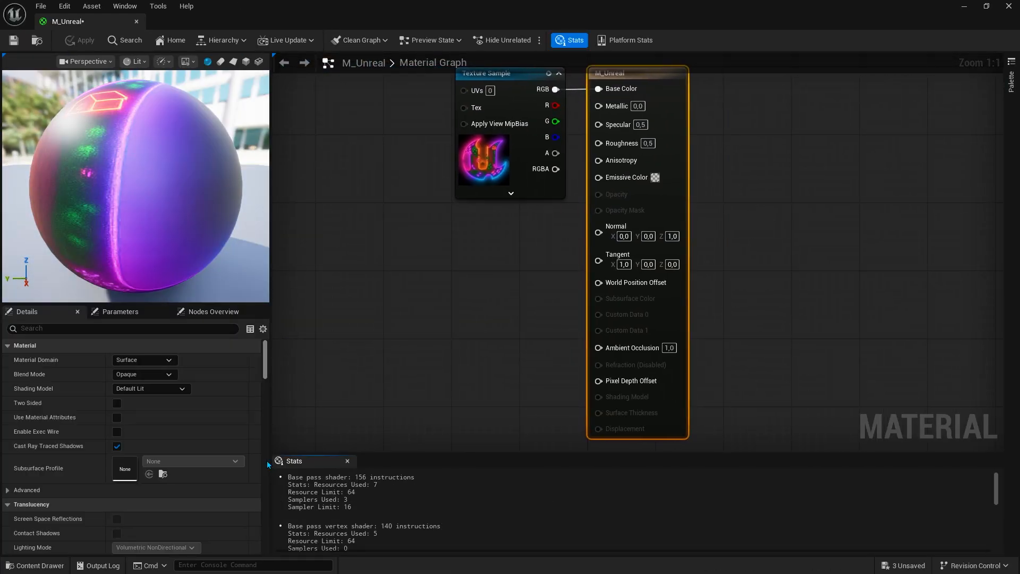
pyautogui.click(122, 361)
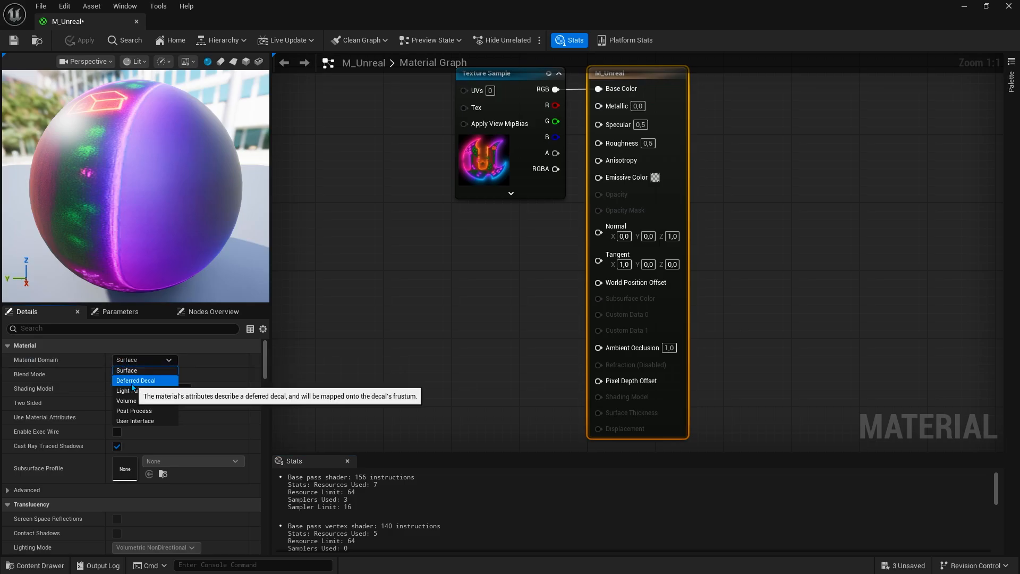
pyautogui.click(132, 384)
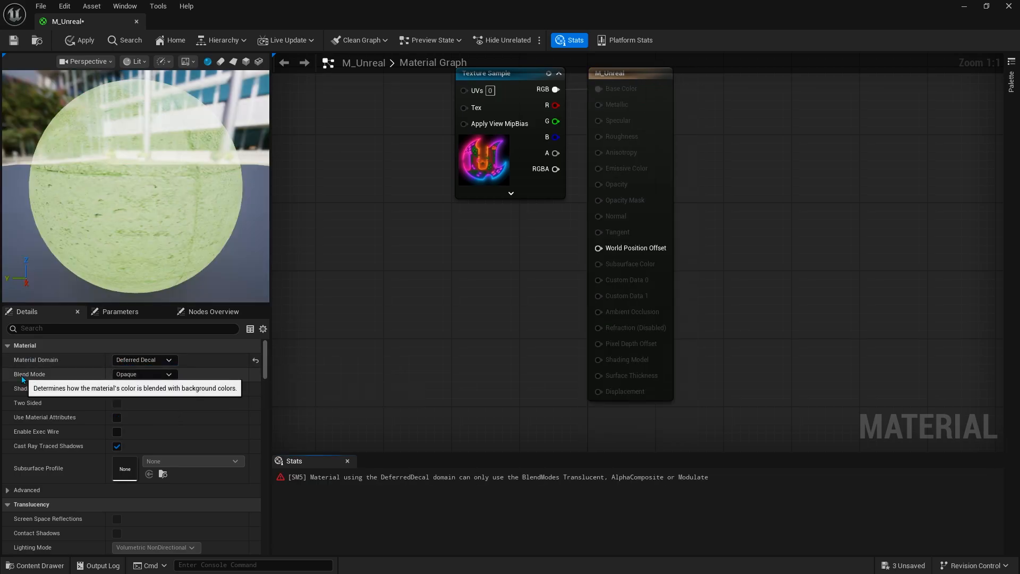
pyautogui.click(135, 375)
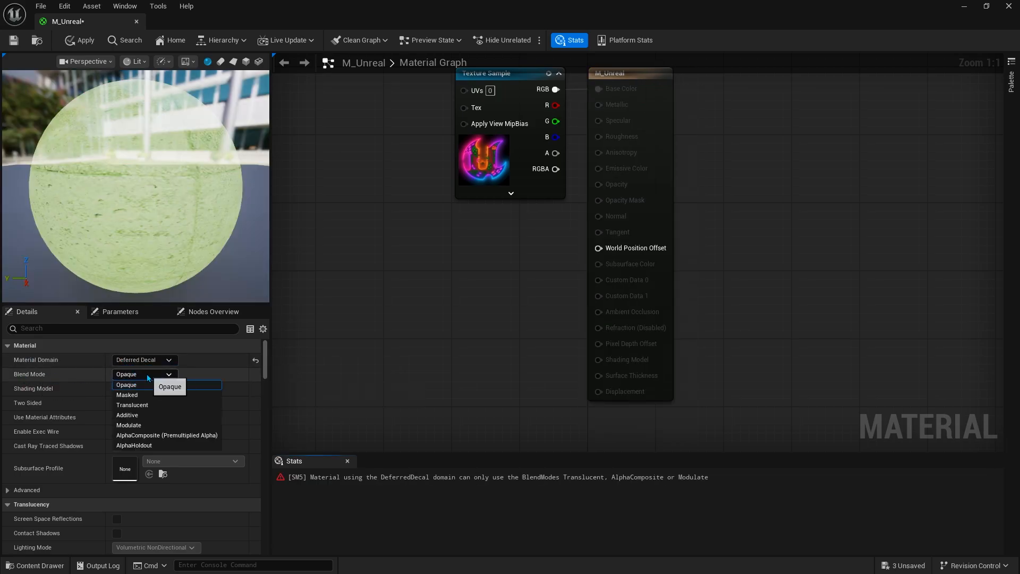
pyautogui.click(133, 405)
pyautogui.click(233, 62)
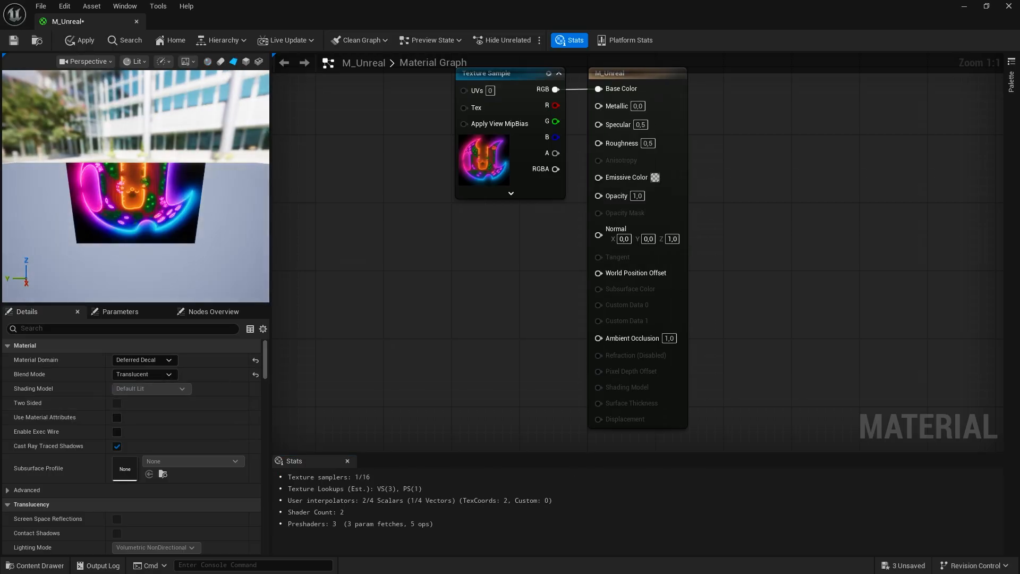
pyautogui.moveTo(136, 186)
pyautogui.mouseDown()
pyautogui.moveTo(160, 186)
pyautogui.moveTo(146, 183)
pyautogui.mouseUp()
# Move the Texture Sample away from the output node and connect its RGB to Emissive Color and its alpha to Opacity
pyautogui.moveTo(406, 194); pyautogui.dragTo(567, 210, button='right')
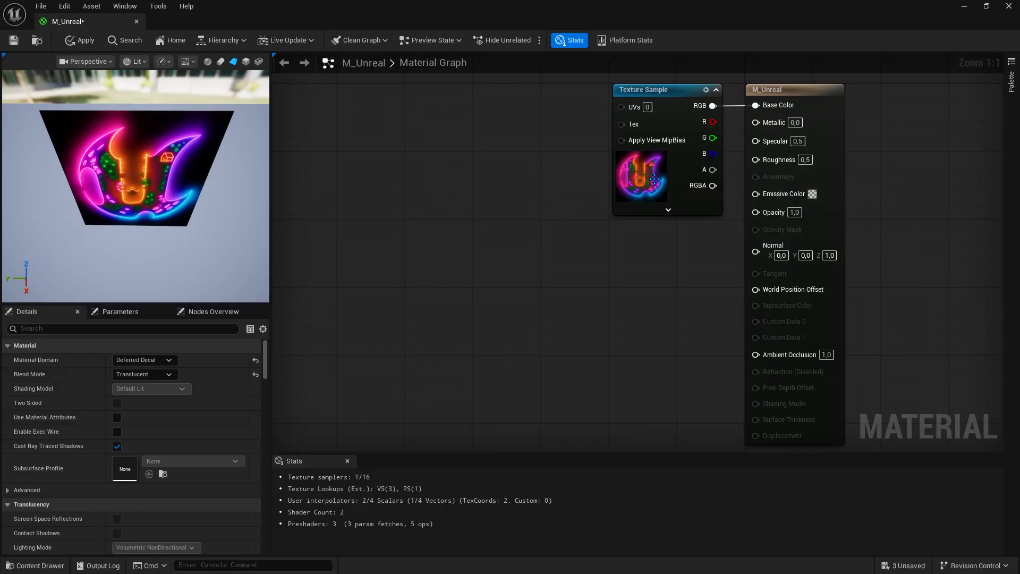
pyautogui.moveTo(655, 182); pyautogui.dragTo(444, 247)
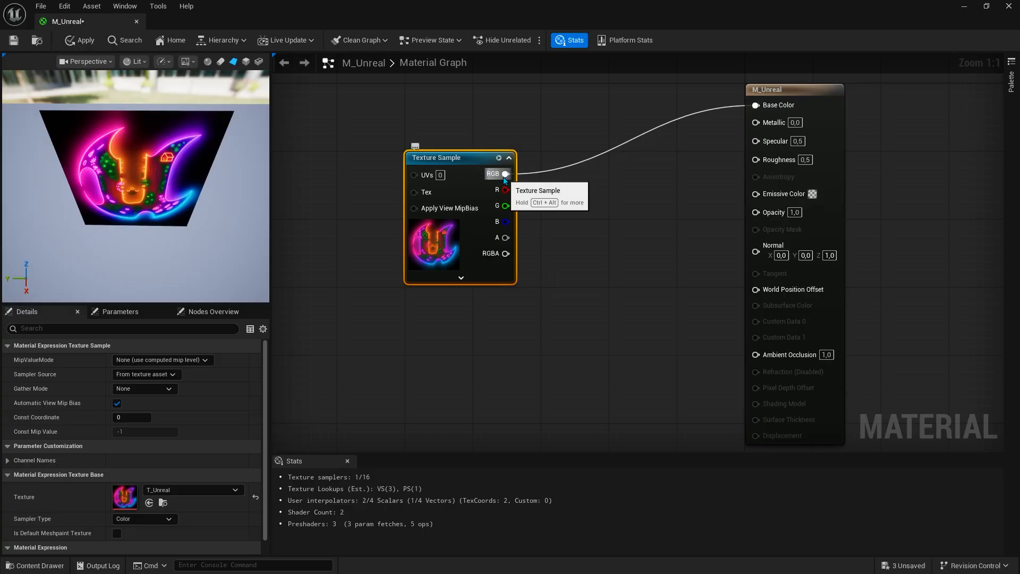
pyautogui.moveTo(506, 173); pyautogui.dragTo(757, 195)
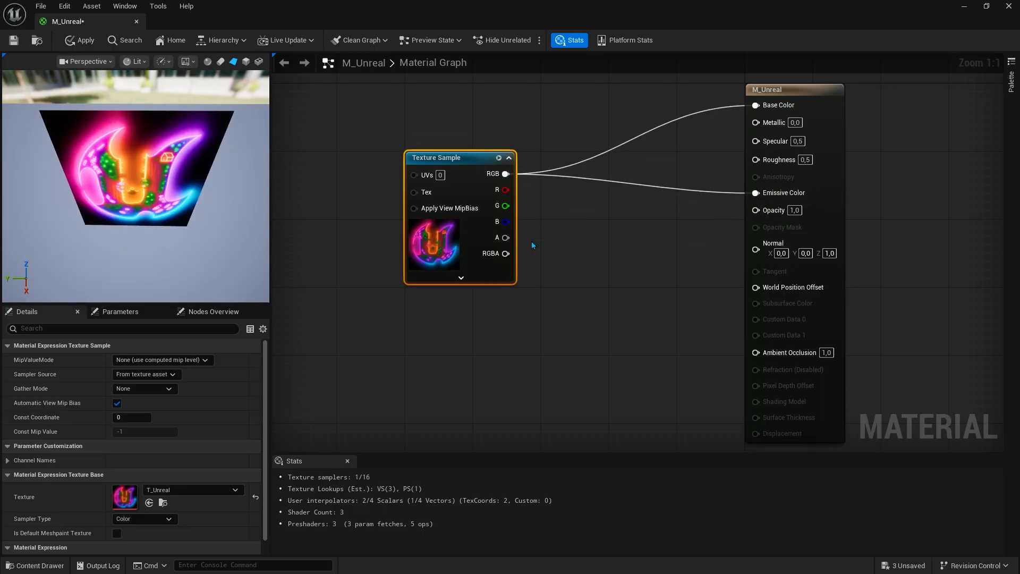
pyautogui.moveTo(505, 237); pyautogui.dragTo(509, 240)
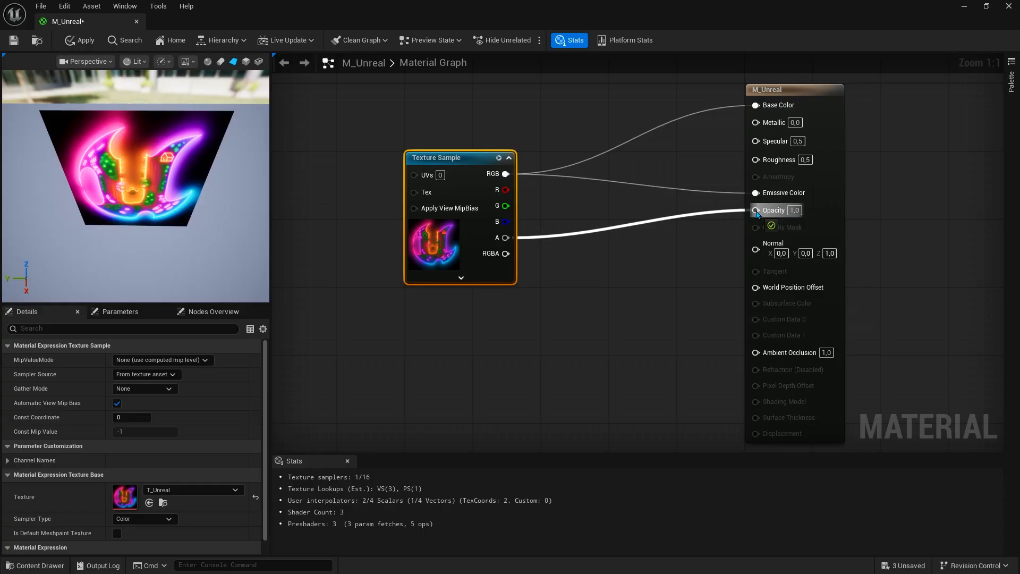
pyautogui.moveTo(758, 213); pyautogui.dragTo(756, 210)
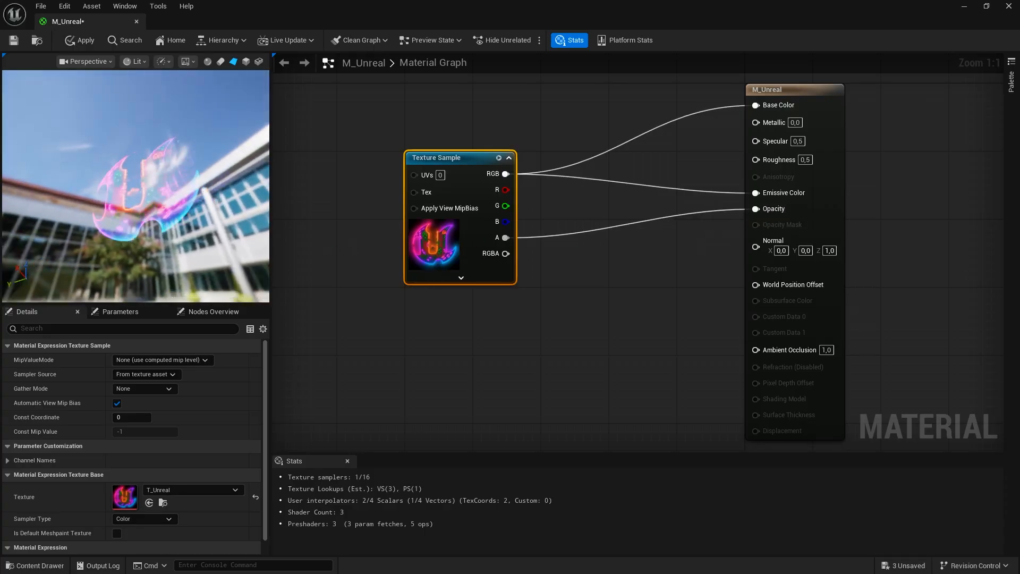
pyautogui.moveTo(164, 231)
pyautogui.mouseDown()
pyautogui.moveTo(163, 210)
pyautogui.moveTo(163, 230)
pyautogui.mouseUp()
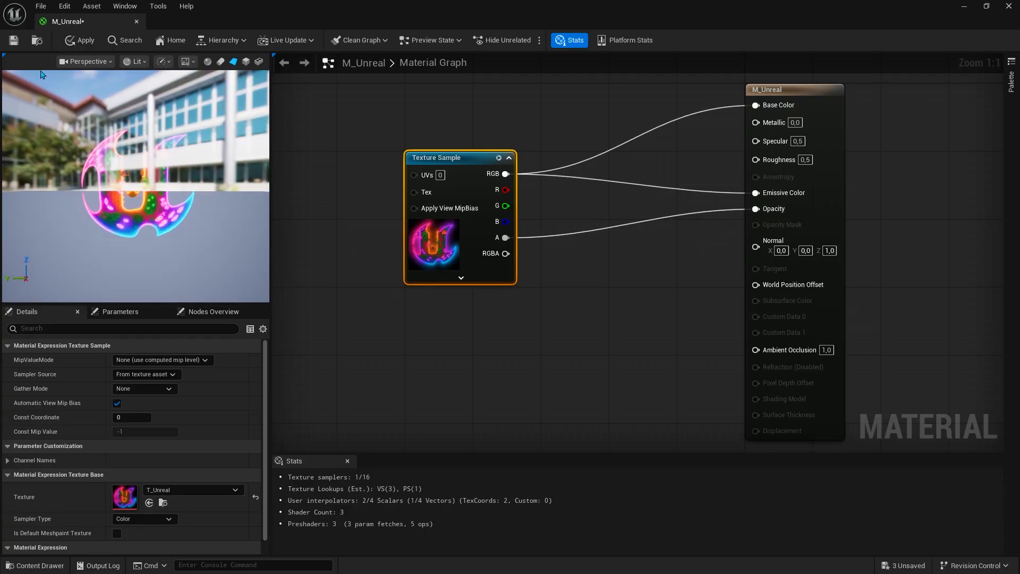
# Save M_Unreal and dock its editor alongside the Bistrot level, returning to the level
pyautogui.click(13, 40)
pyautogui.moveTo(67, 21); pyautogui.dragTo(176, 33)
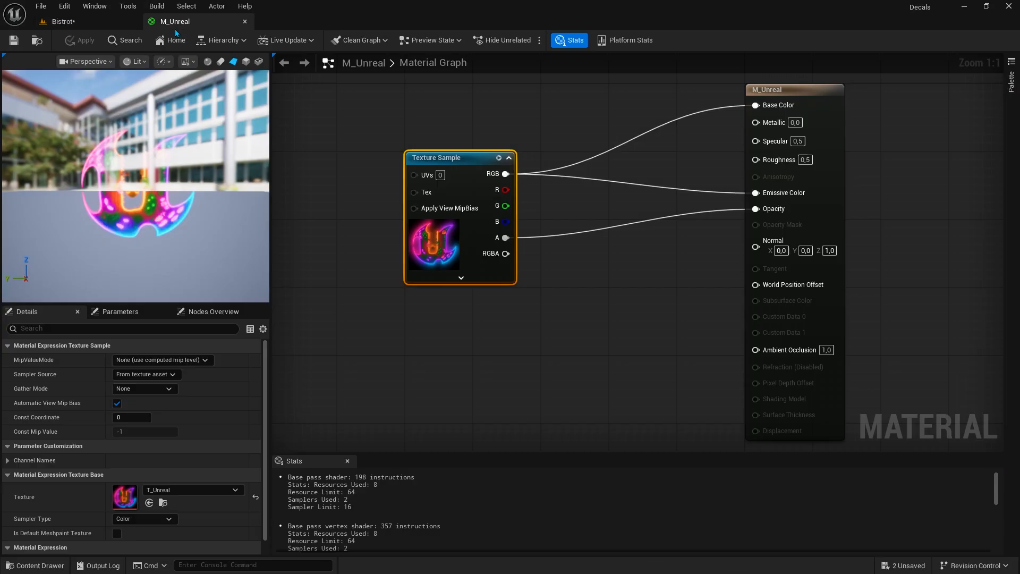
pyautogui.click(100, 24)
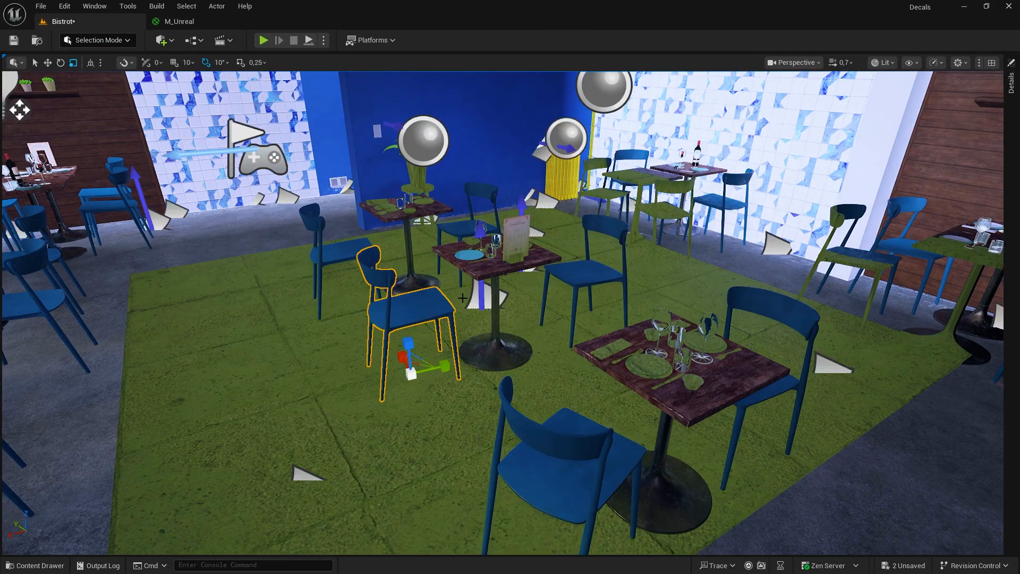
# Select the large floor decal and assign M_Unreal as its Decal Material
pyautogui.click(482, 301)
pyautogui.moveTo(471, 315); pyautogui.dragTo(485, 317)
pyautogui.click(1011, 83)
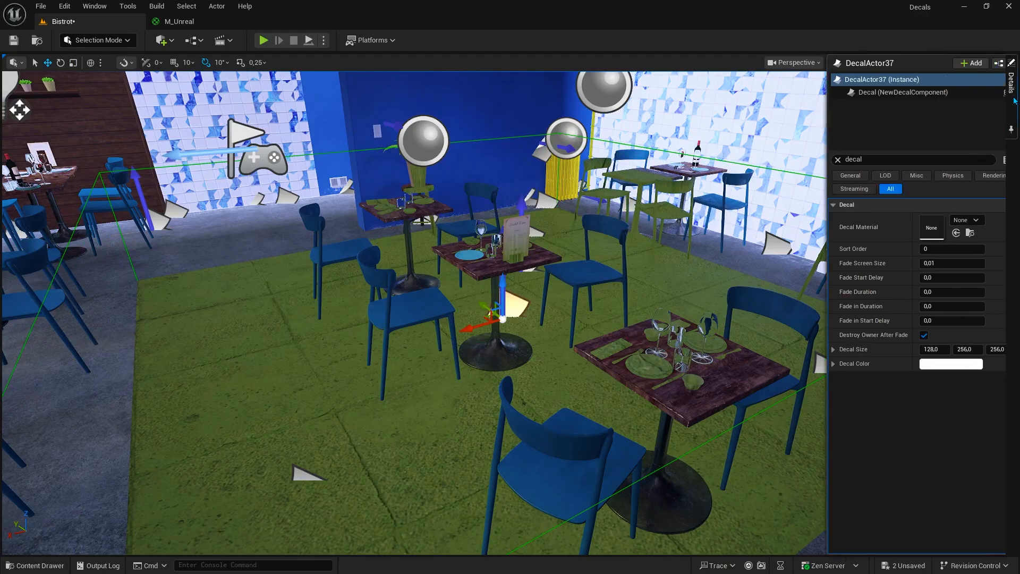
pyautogui.click(803, 159)
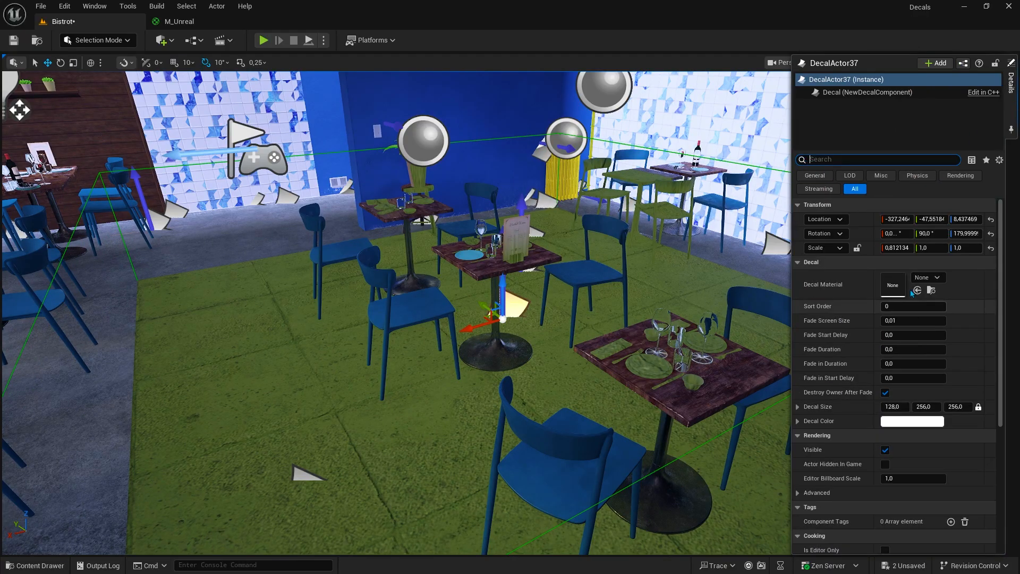
pyautogui.click(918, 290)
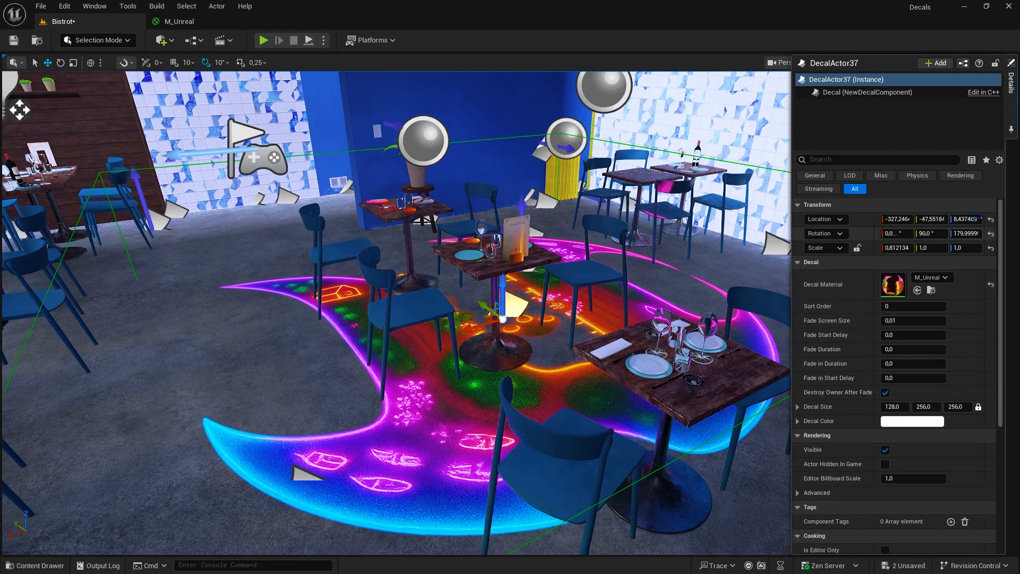
# Dock the decal's details beside the viewport and move the floor decal so it is centered between the two central tables
pyautogui.rightClick(1012, 110)
pyautogui.click(995, 129)
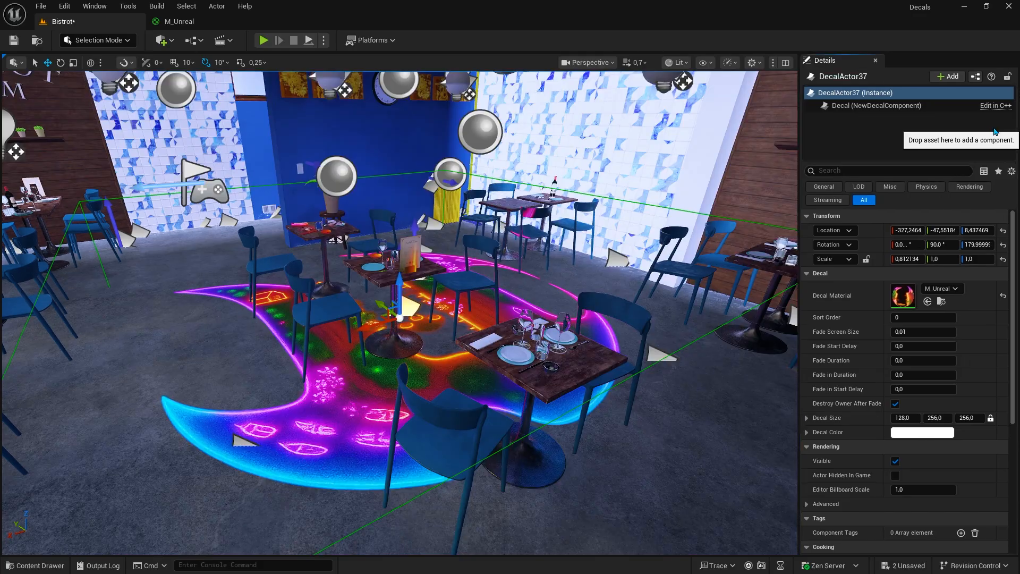
pyautogui.moveTo(379, 315); pyautogui.dragTo(417, 364)
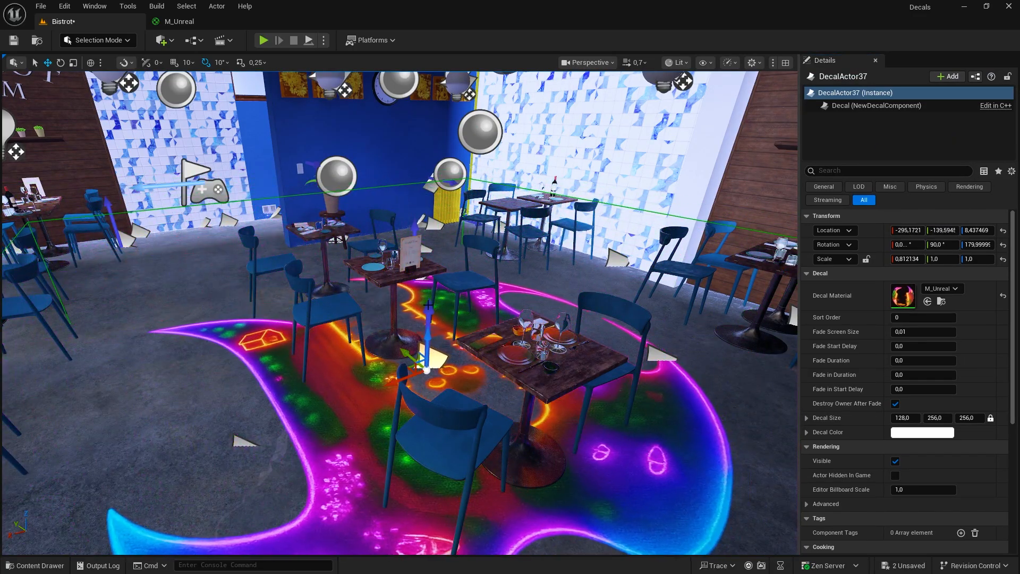
pyautogui.press('f')
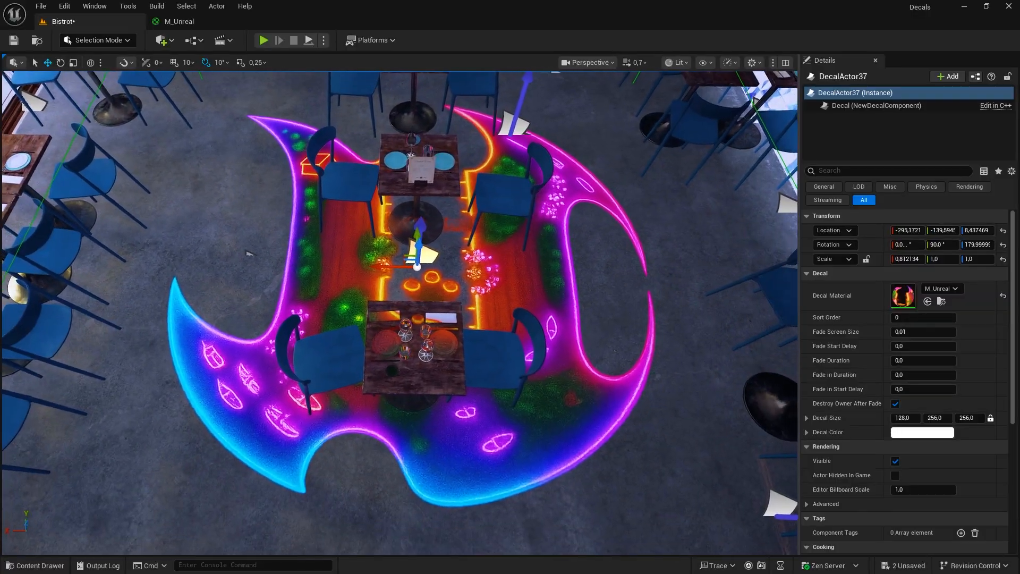
# Try scaling the logo floor decal along one axis, and undo the scale change
pyautogui.press('r')
pyautogui.moveTo(375, 269)
pyautogui.mouseDown()
pyautogui.moveTo(345, 269)
pyautogui.moveTo(382, 269)
pyautogui.mouseUp()
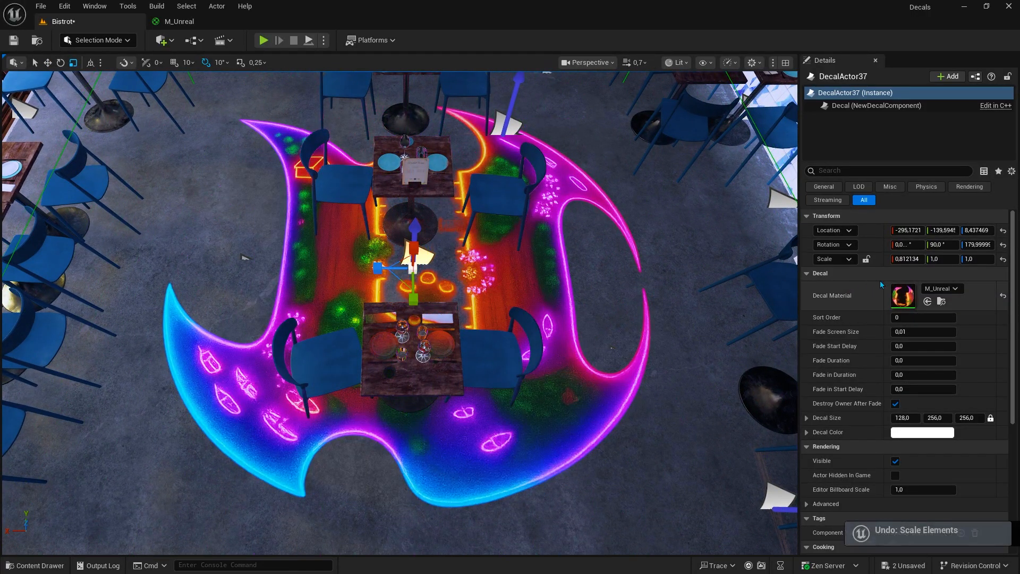
# Mirror the logo floor decal by setting its Z scale to -1
pyautogui.click(976, 259)
pyautogui.write('-1')
pyautogui.press('Return')
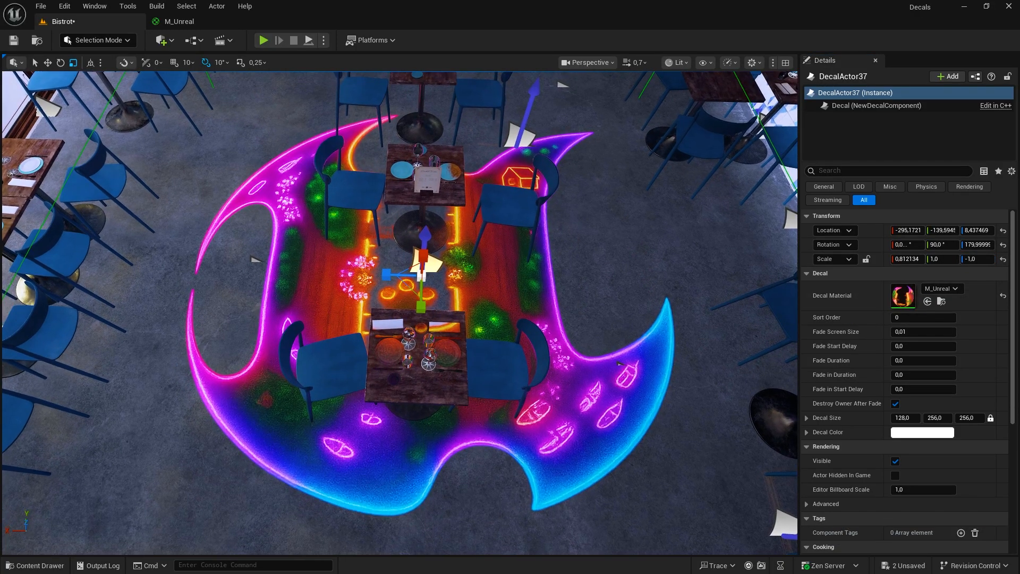
pyautogui.moveTo(244, 258)
pyautogui.mouseDown(button='middle')
pyautogui.moveTo(246, 245)
pyautogui.moveTo(241, 254)
pyautogui.mouseUp(button='middle')
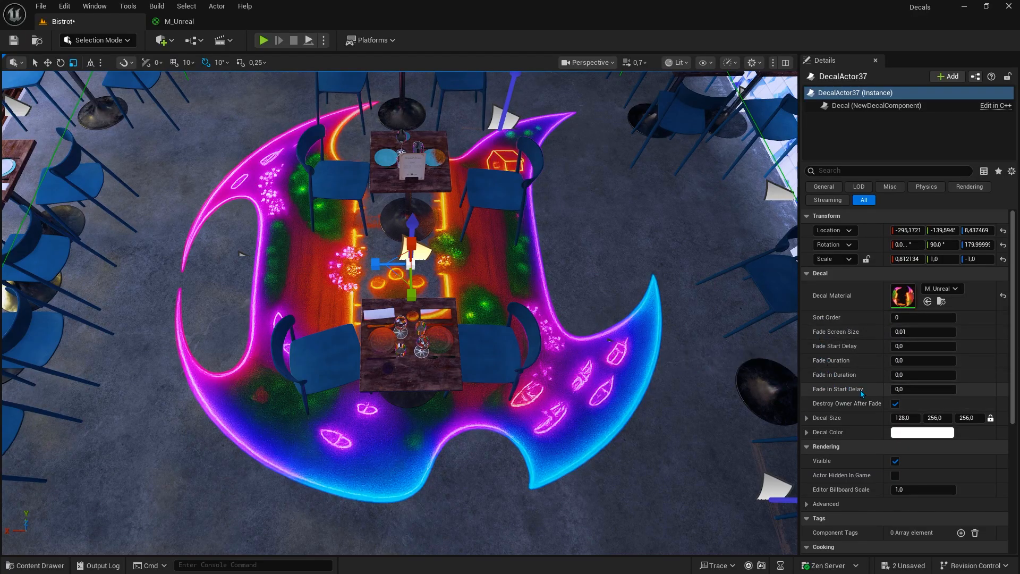
# Try shrinking the floor decal through Decal Size and through proportionally locked Scale, undoing each change
pyautogui.moveTo(906, 418)
pyautogui.mouseDown()
pyautogui.moveTo(935, 417)
pyautogui.moveTo(906, 418)
pyautogui.moveTo(902, 431)
pyautogui.mouseUp()
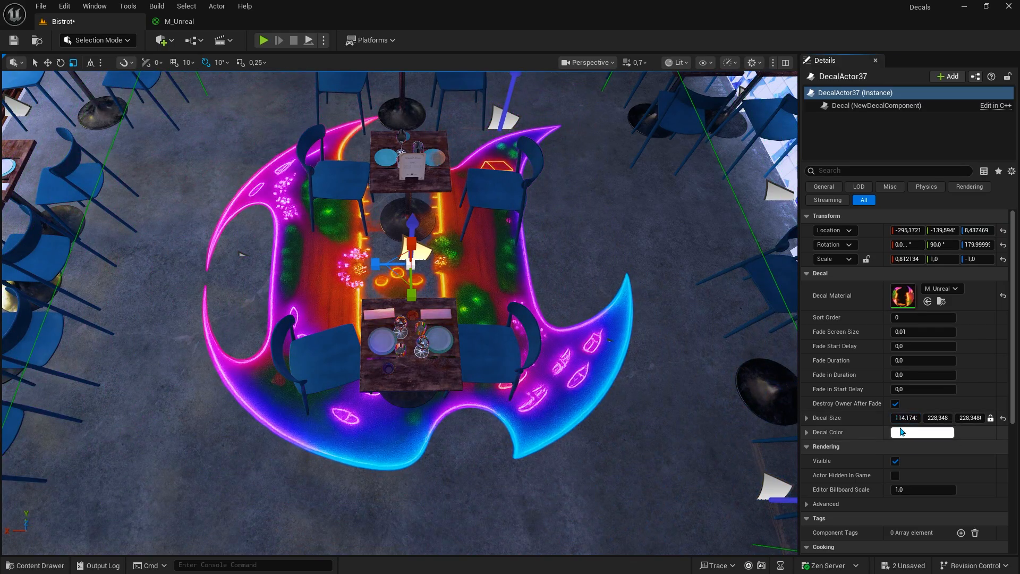
pyautogui.hotkey('ctrl', 'z')
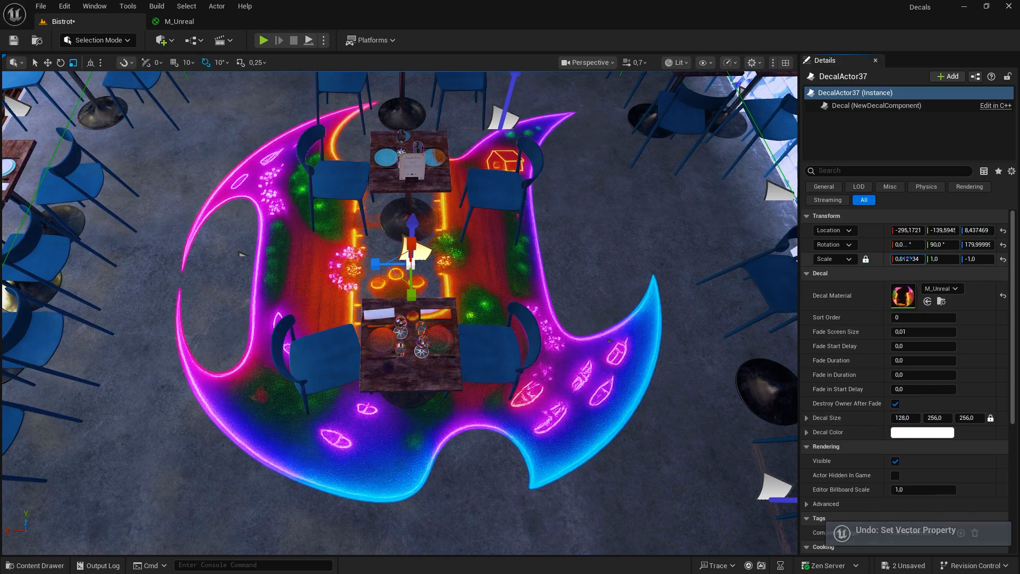
pyautogui.moveTo(906, 258); pyautogui.dragTo(882, 300)
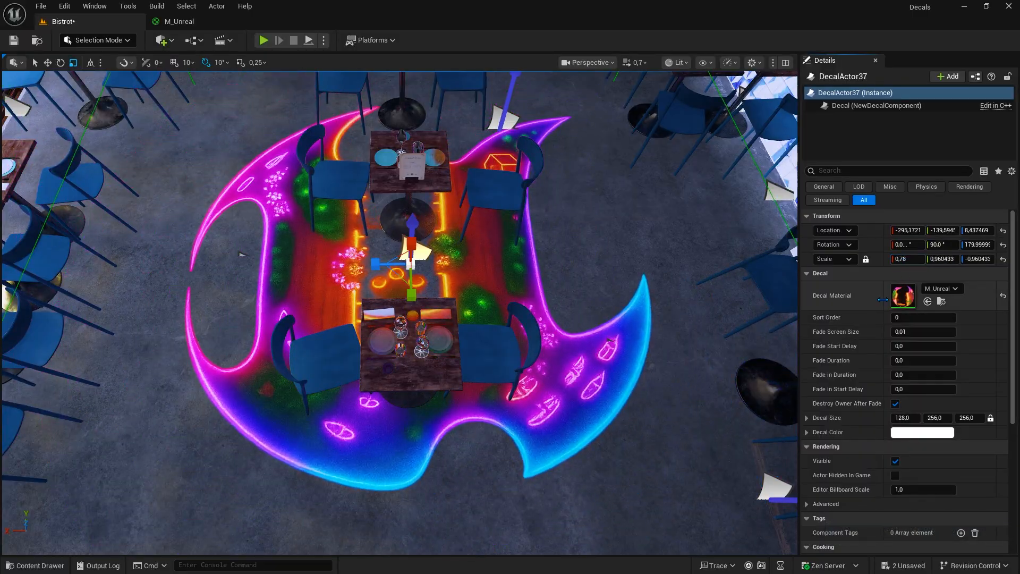
pyautogui.hotkey('ctrl', 'z')
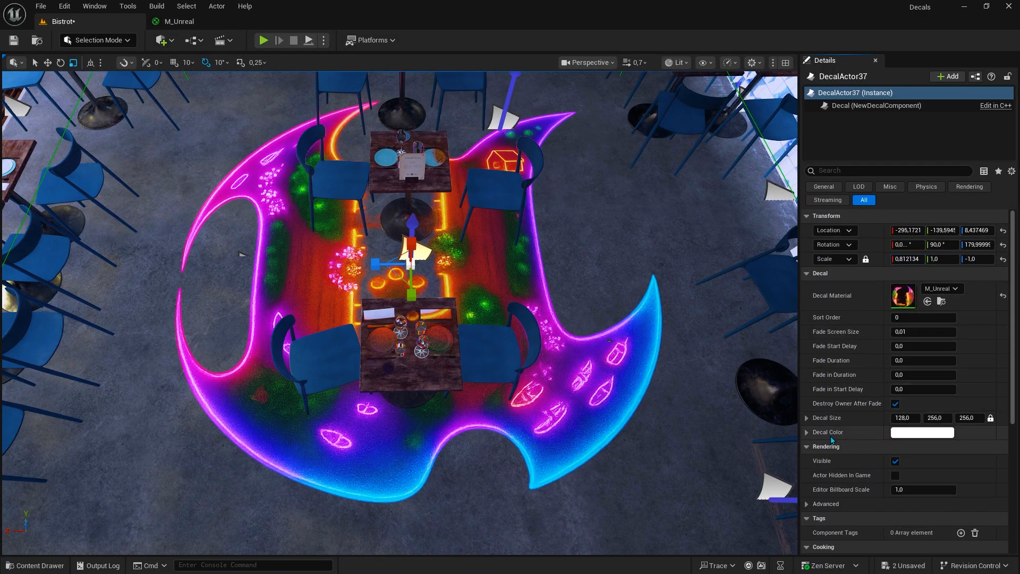
# Try tinting the floor decal with a different Decal Color, and cancel the colour change
pyautogui.click(939, 433)
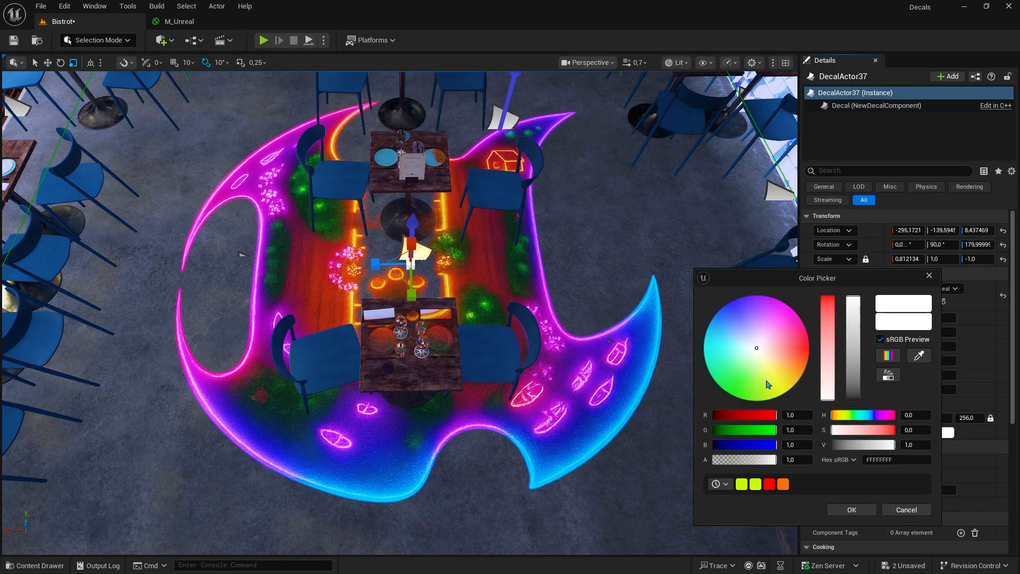
pyautogui.moveTo(767, 384); pyautogui.dragTo(799, 338)
pyautogui.click(919, 511)
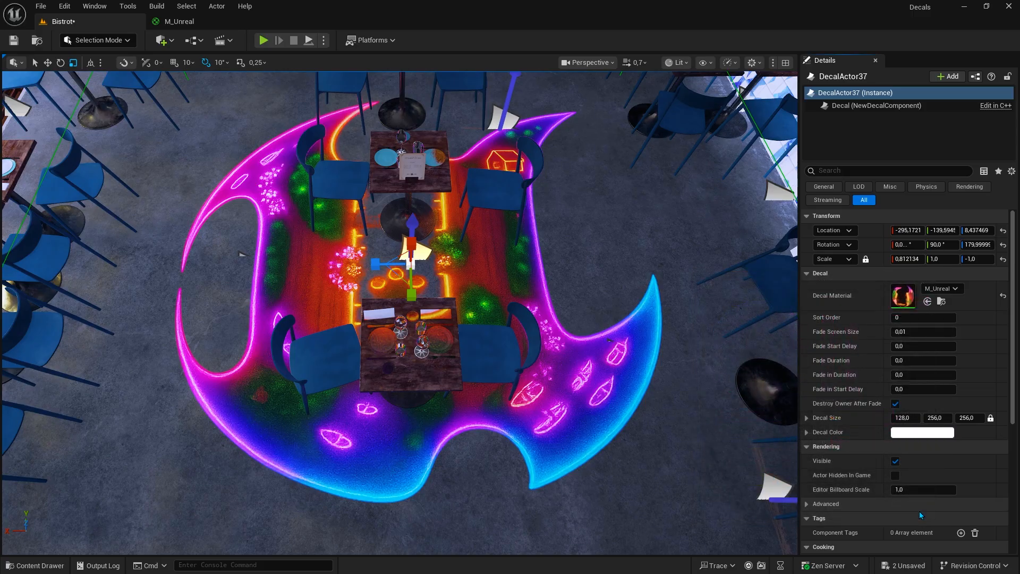
# Open the M_Unreal material graph and add a DecalColor node and a Multiply node near the Texture Sample
pyautogui.doubleClick(903, 296)
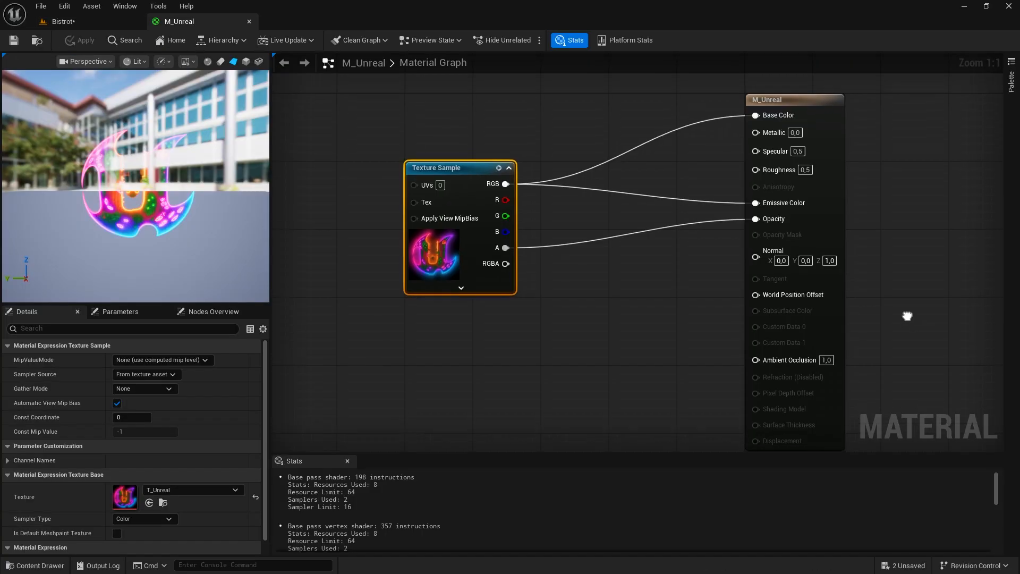
pyautogui.rightClick(427, 171)
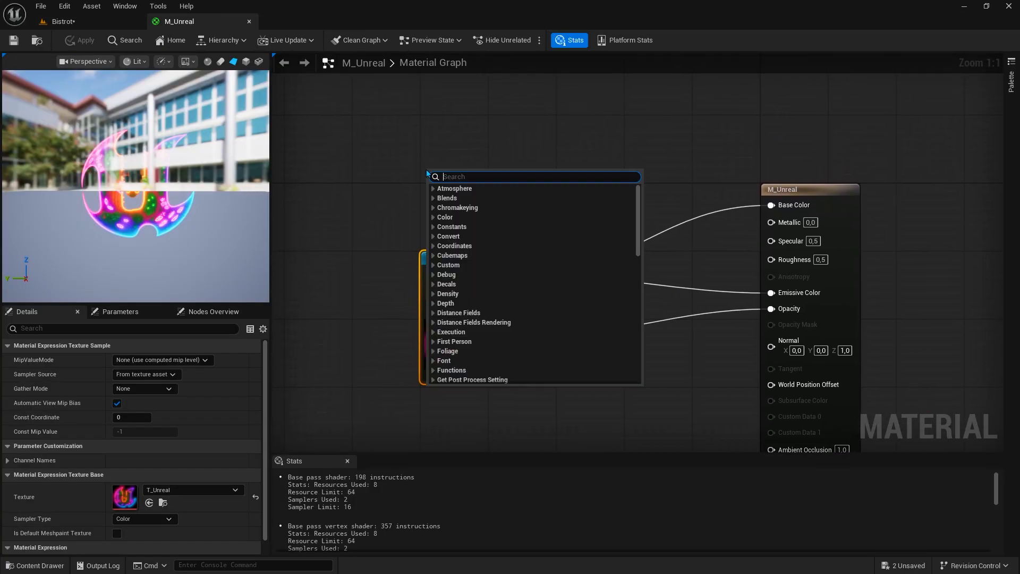
pyautogui.write('decalcolor')
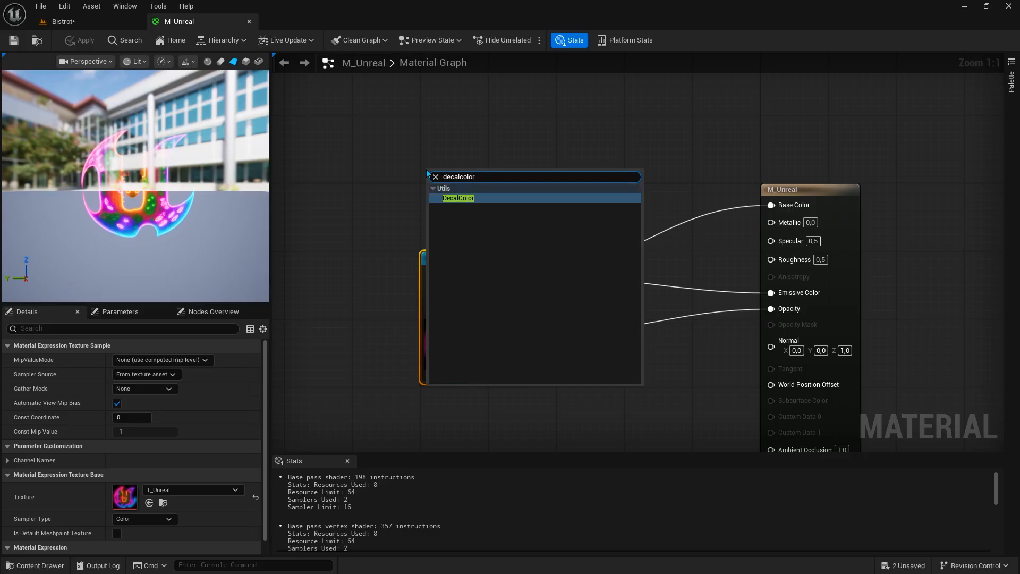
pyautogui.click(458, 198)
pyautogui.moveTo(458, 188); pyautogui.dragTo(478, 174)
pyautogui.click(551, 175)
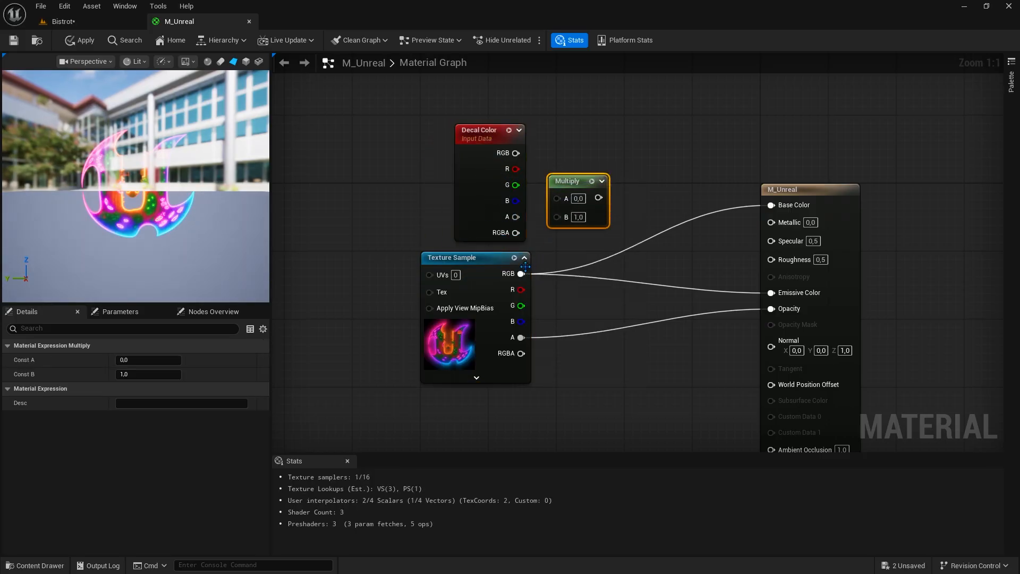
# Multiply the texture's RGB by Decal Color, feed the product into Base Color and Emissive Color, and apply and save M_Unreal
pyautogui.keyDown('ctrl'); pyautogui.moveTo(521, 274); pyautogui.dragTo(598, 198); pyautogui.keyUp('ctrl')
pyautogui.moveTo(521, 274); pyautogui.dragTo(557, 216)
pyautogui.moveTo(509, 155); pyautogui.dragTo(511, 154)
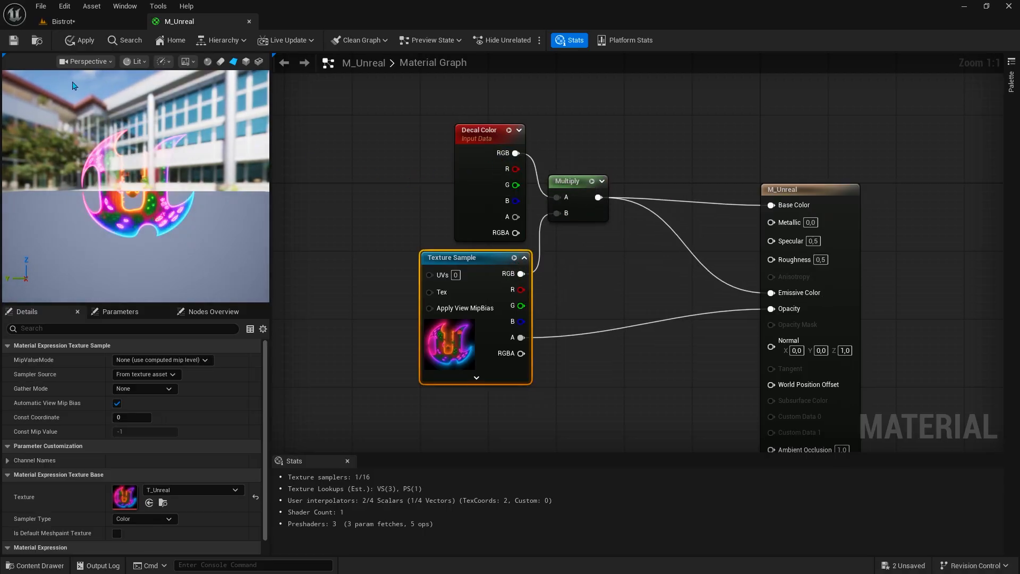
pyautogui.click(79, 41)
pyautogui.click(13, 41)
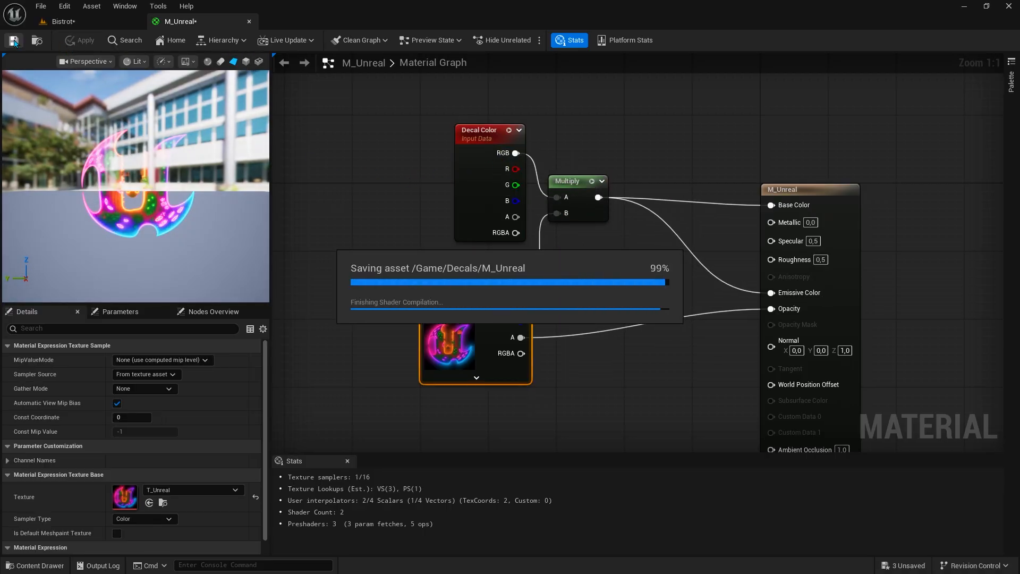
# Return to the Bistrot level and tint the floor decal light purple with Decal Color CD9EFFFF
pyautogui.click(64, 21)
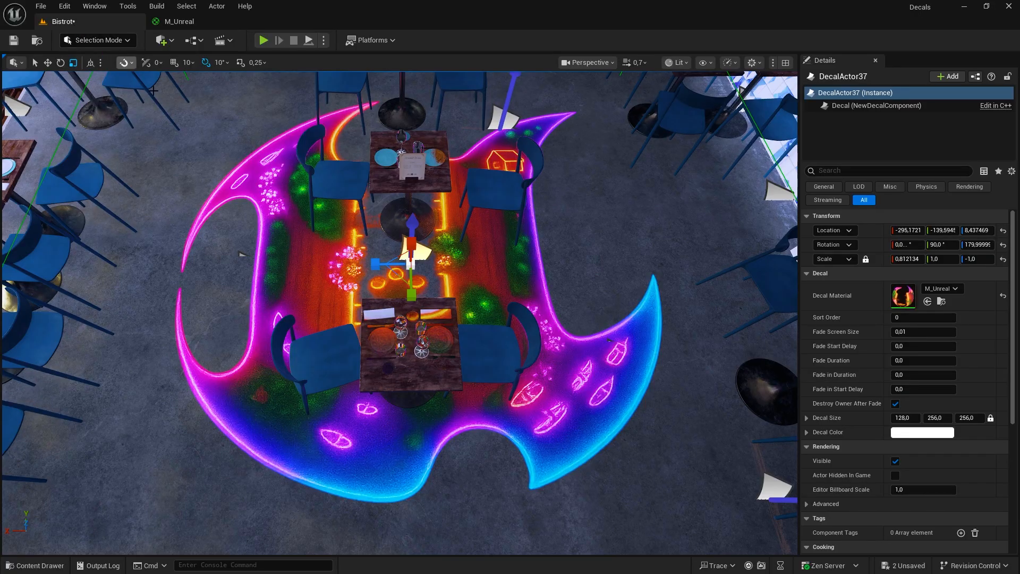
pyautogui.click(939, 432)
pyautogui.moveTo(757, 345); pyautogui.dragTo(750, 313)
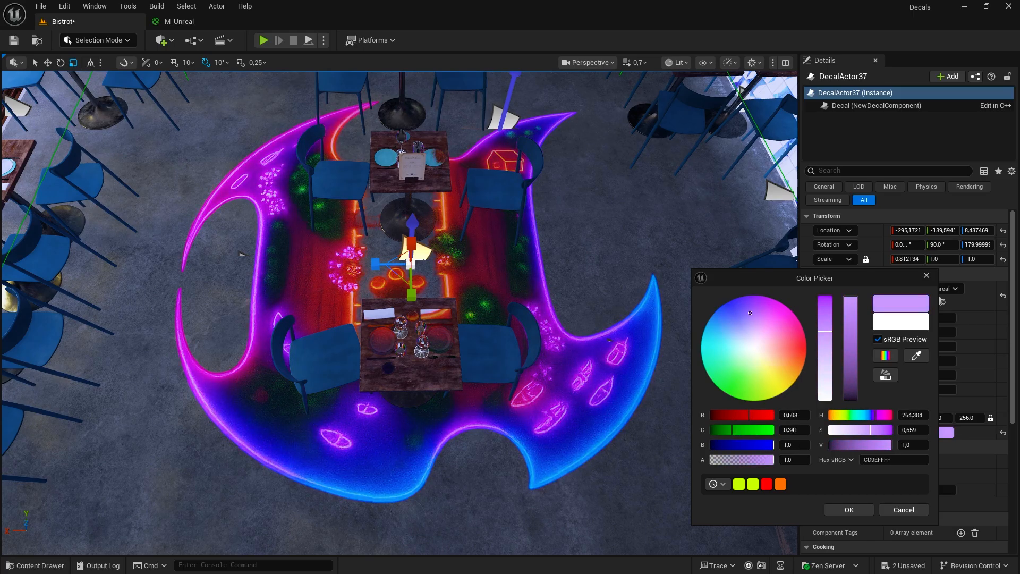
pyautogui.click(851, 510)
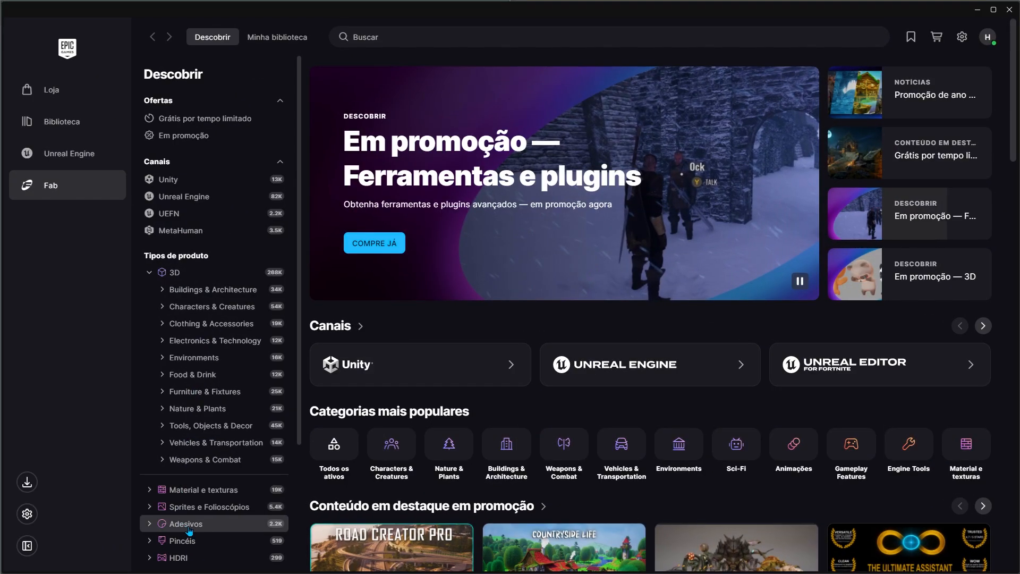
# Switch to Fab in the Epic Games Launcher and browse the decals category (Adesivos)
pyautogui.click(189, 526)
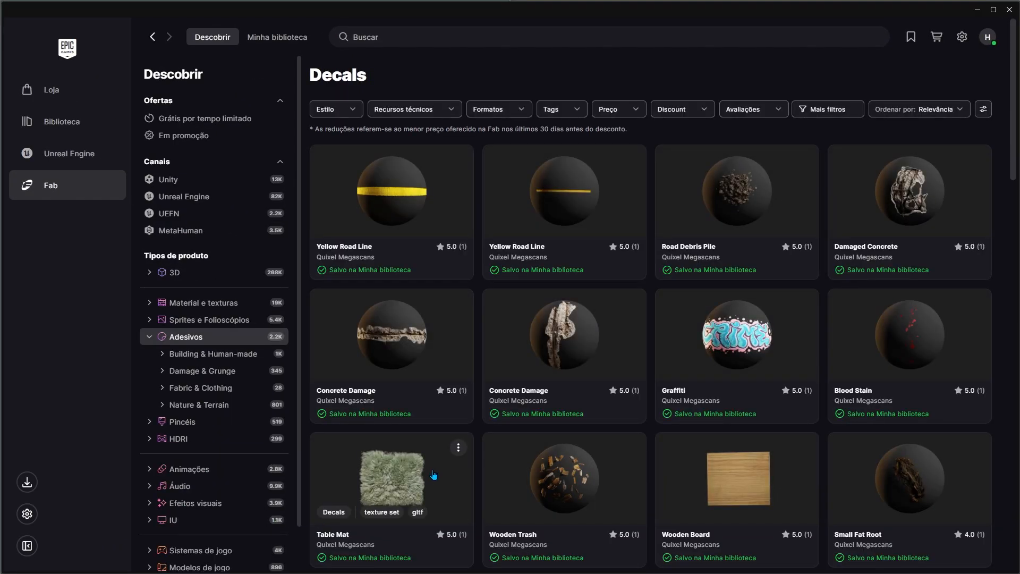
pyautogui.scroll(-10, 471, 429)
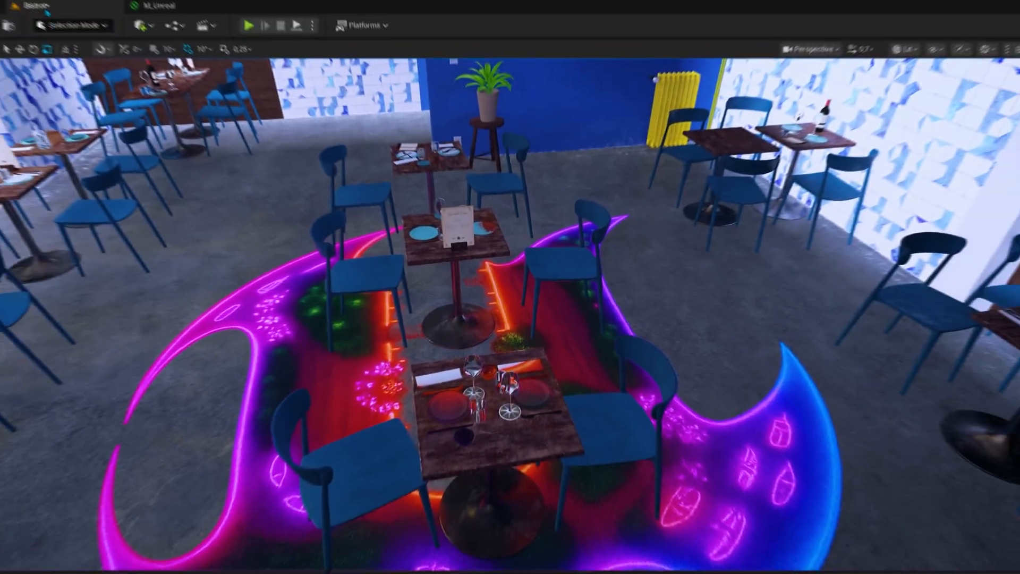
# Return to the Unreal Editor and search its plugin list for "fab"
pyautogui.click(64, 6)
pyautogui.click(101, 183)
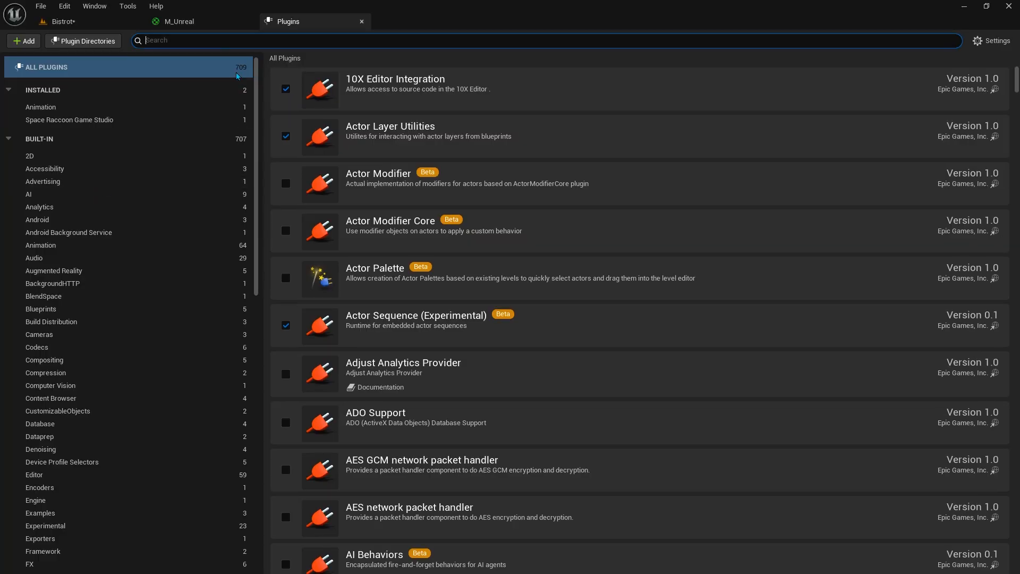
pyautogui.click(229, 40)
pyautogui.write('fab')
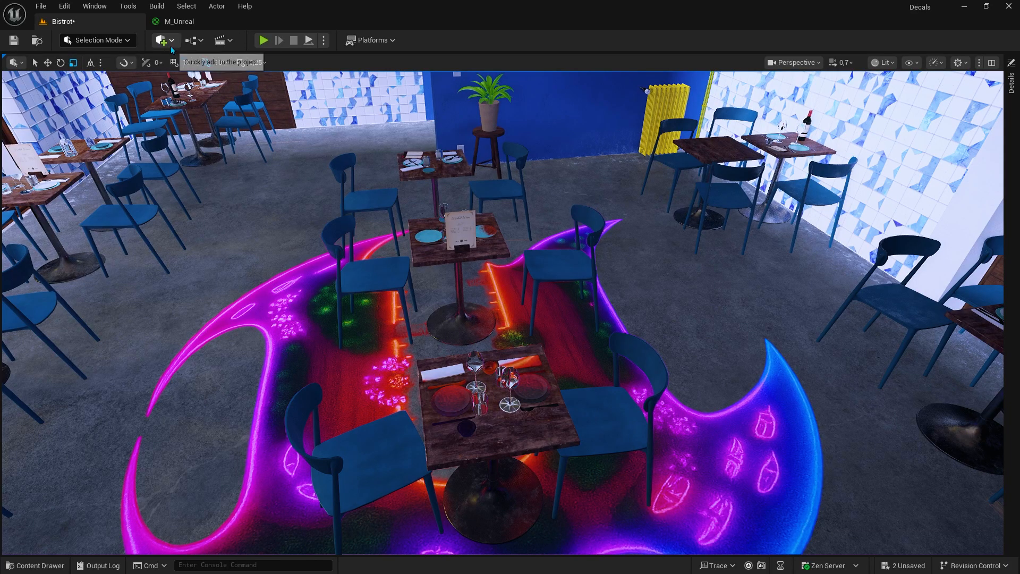
# Open Fab inside the Unreal Editor and dock it beside the level viewport
pyautogui.click(171, 48)
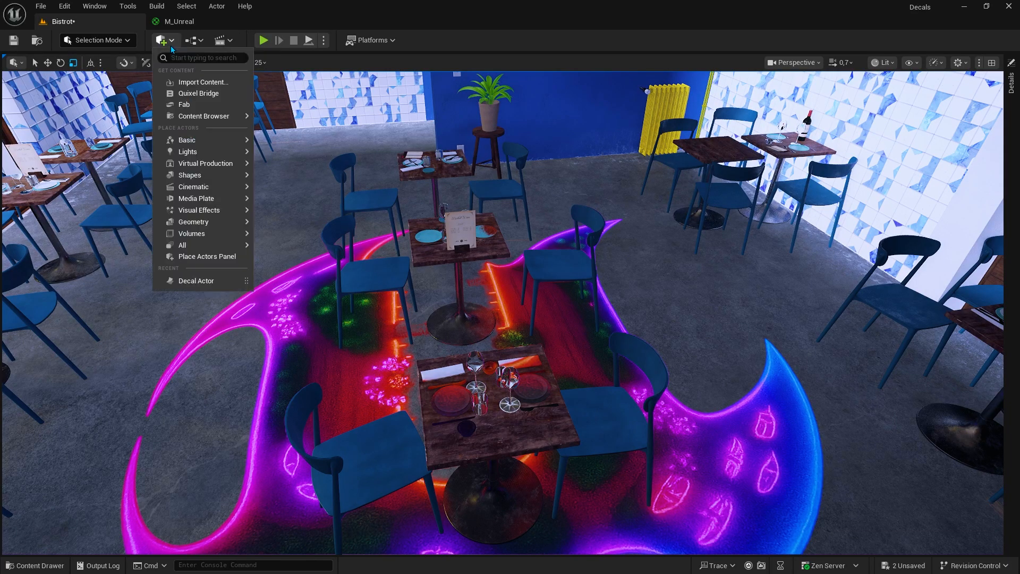
pyautogui.click(184, 105)
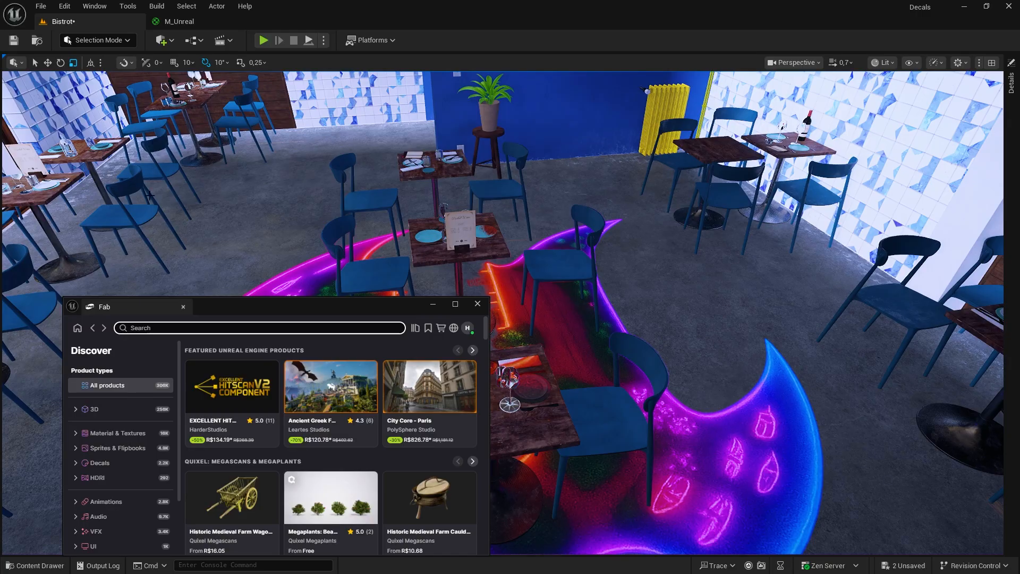
pyautogui.moveTo(236, 306); pyautogui.dragTo(850, 265)
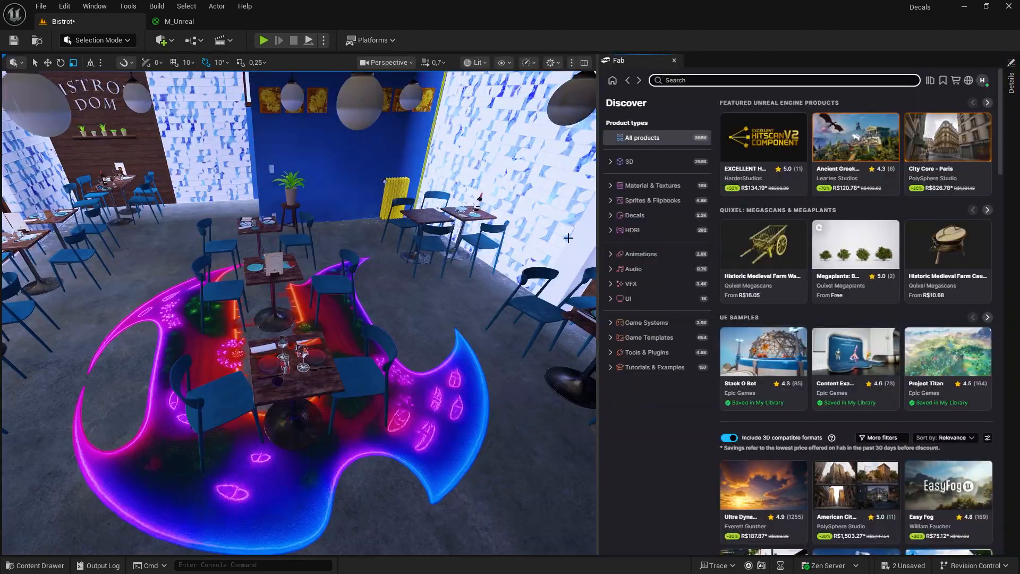
# Face the blue-and-white tiled wall in the level and browse Fab's Decals category
pyautogui.moveTo(298, 313); pyautogui.dragTo(478, 244, button='right')
pyautogui.click(656, 217)
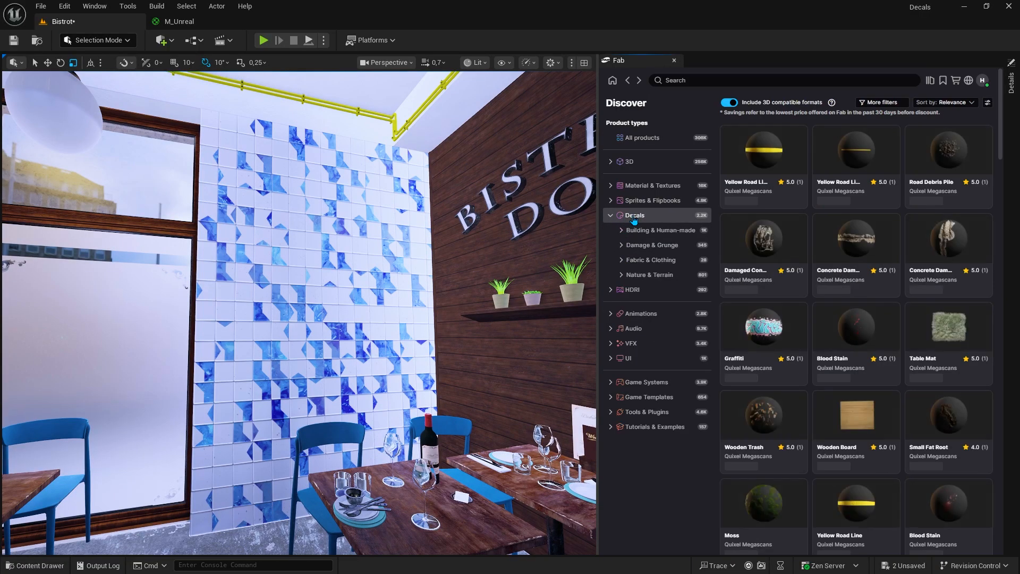
pyautogui.scroll(-10, 861, 416)
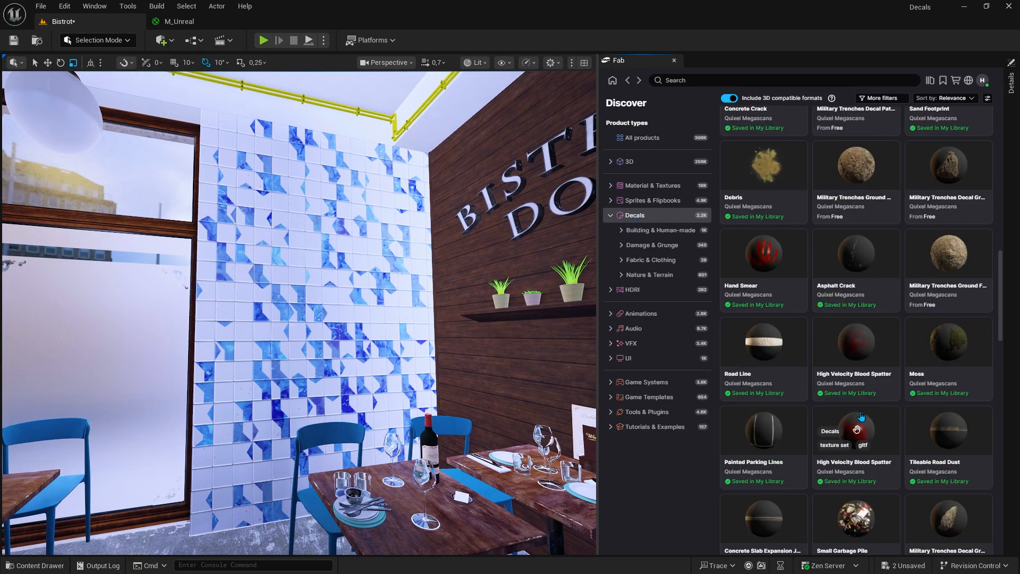
pyautogui.scroll(-10, 862, 416)
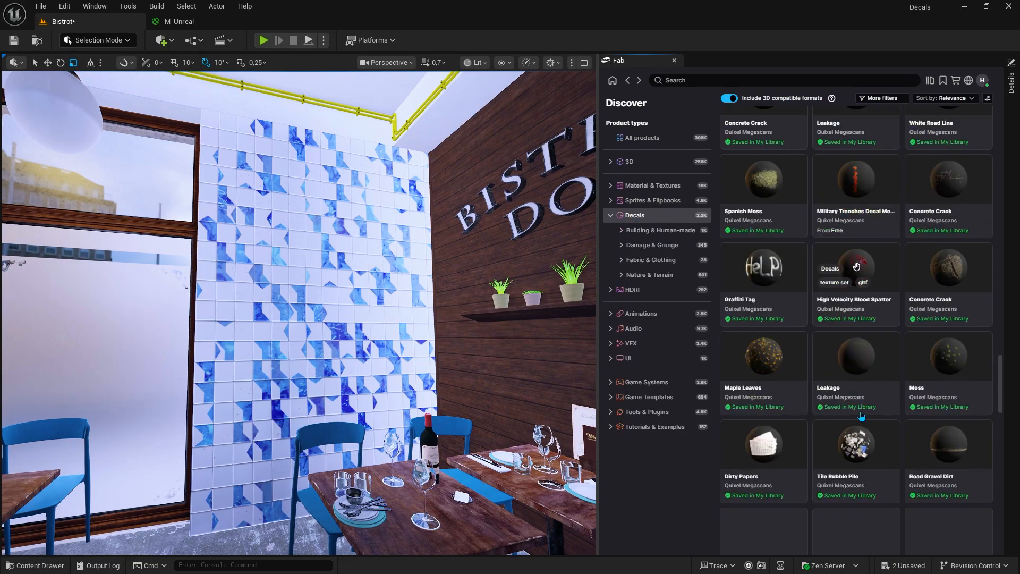
pyautogui.scroll(-10, 862, 416)
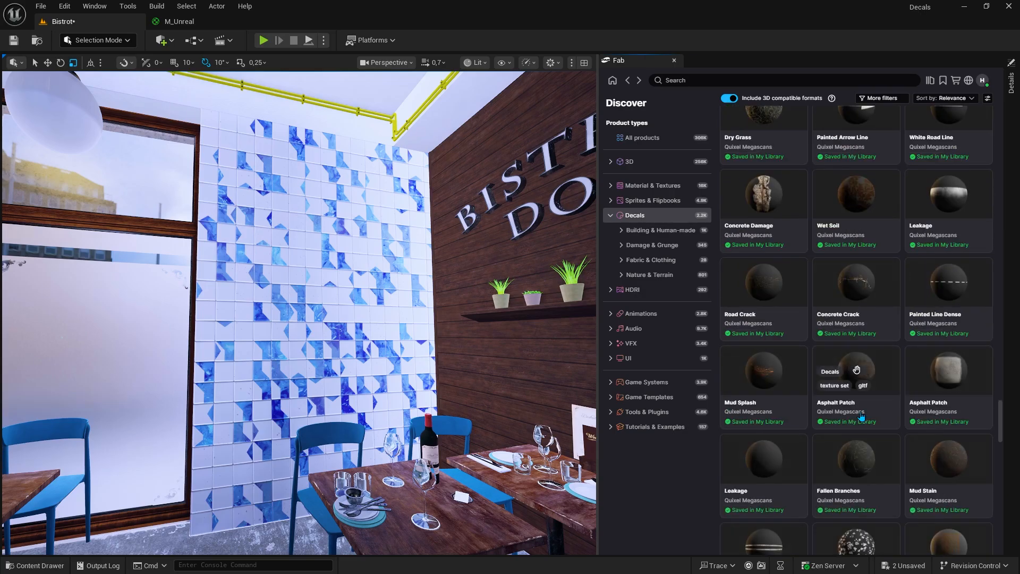
# Find Damp Concrete Patch among the Building & Human-made Concrete decals and place it on the tiled wall
pyautogui.click(638, 232)
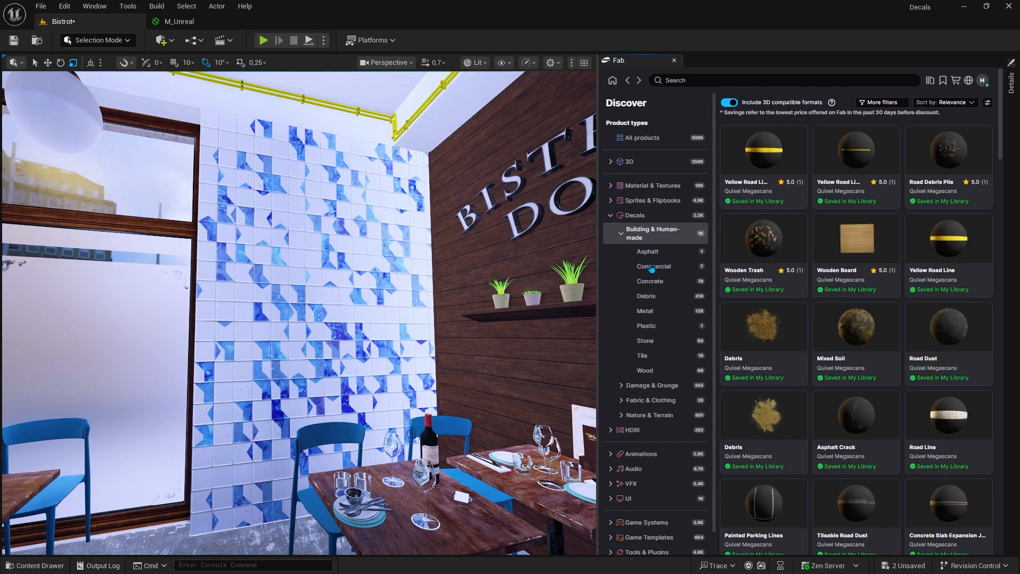
pyautogui.click(651, 281)
pyautogui.scroll(-1, 898, 276)
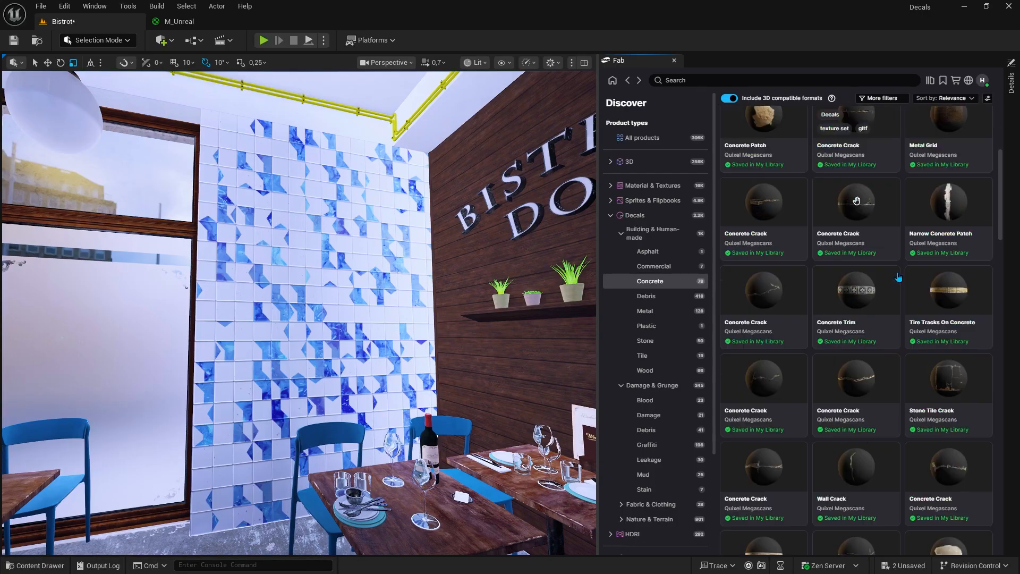
pyautogui.scroll(-5, 898, 277)
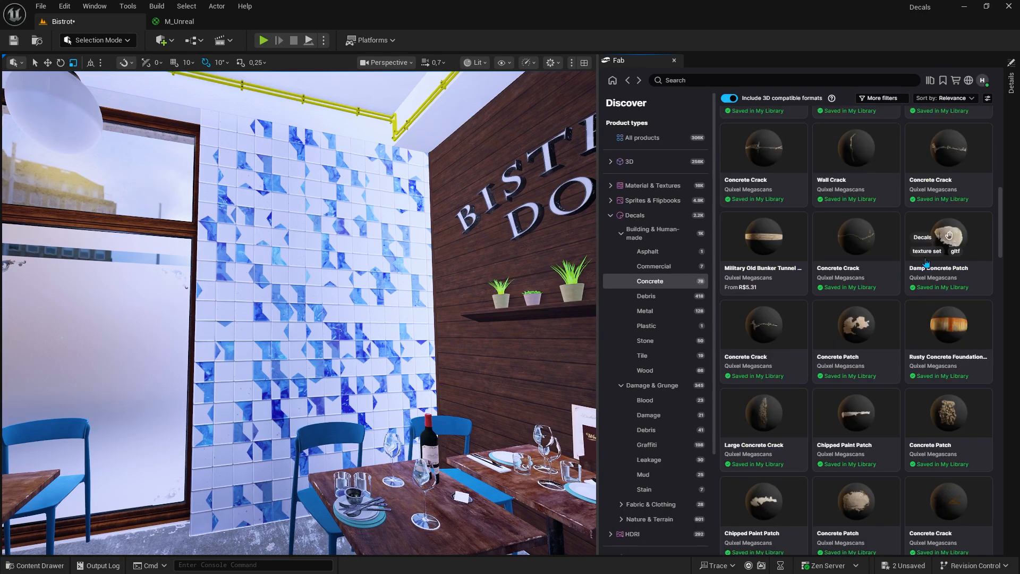
pyautogui.moveTo(949, 236); pyautogui.dragTo(306, 272)
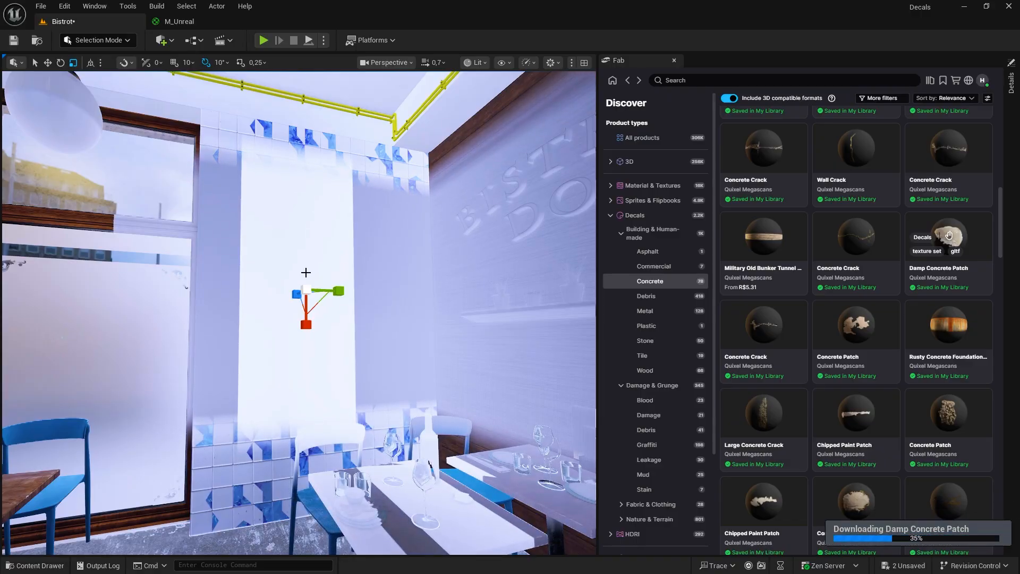
# Leave game view and rotate the Damp Concrete Patch decal on the tiled wall
pyautogui.press('e')
pyautogui.press('g')
pyautogui.moveTo(319, 322); pyautogui.dragTo(337, 295)
pyautogui.press('r')
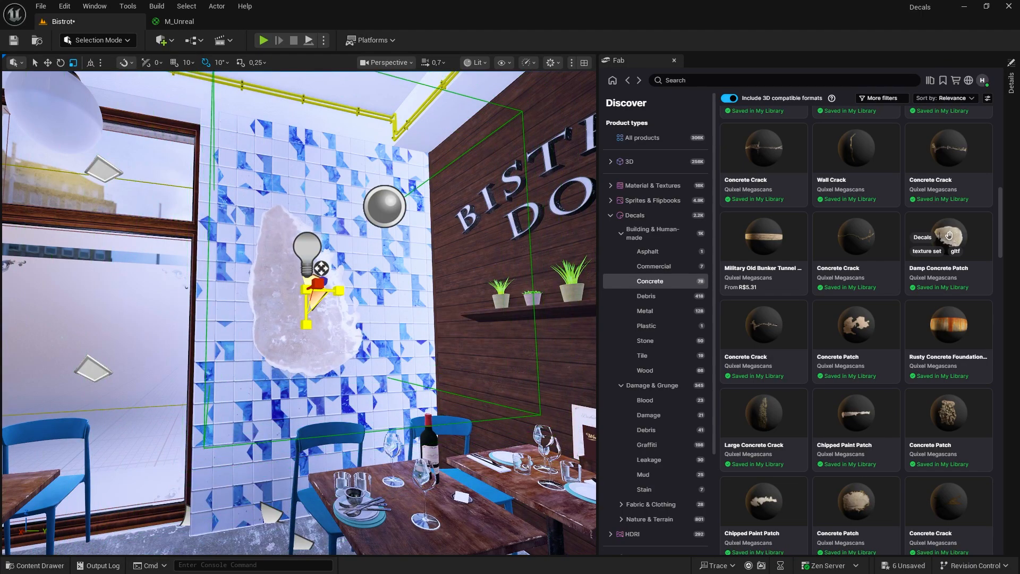
# Adjust the placement and rotation of the decal in the level
pyautogui.press('s')
pyautogui.moveTo(361, 324); pyautogui.dragTo(298, 347, button='right')
pyautogui.press('a')
pyautogui.press('w')
pyautogui.moveTo(260, 315); pyautogui.dragTo(240, 317)
pyautogui.press('s')
pyautogui.moveTo(313, 370); pyautogui.dragTo(358, 337, button='right')
pyautogui.press('w')
pyautogui.press('s')
pyautogui.press('e')
pyautogui.moveTo(362, 311); pyautogui.dragTo(300, 287)
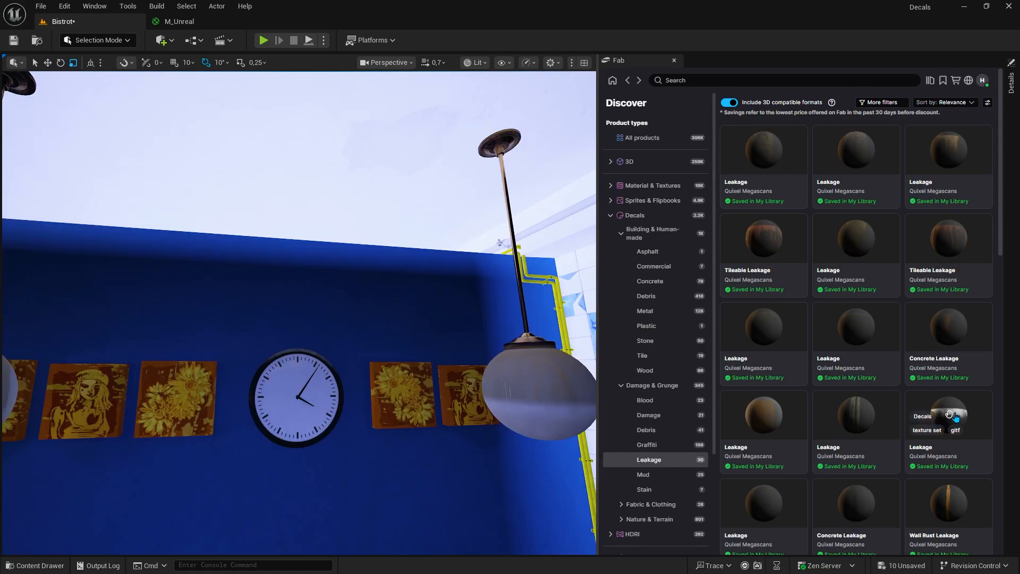
# Place a Leakage decal from Fab's Damage & Grunge decals on the blue wall, leave game view and rotate the decal
pyautogui.moveTo(949, 418); pyautogui.dragTo(234, 404)
pyautogui.press('g')
pyautogui.press('e')
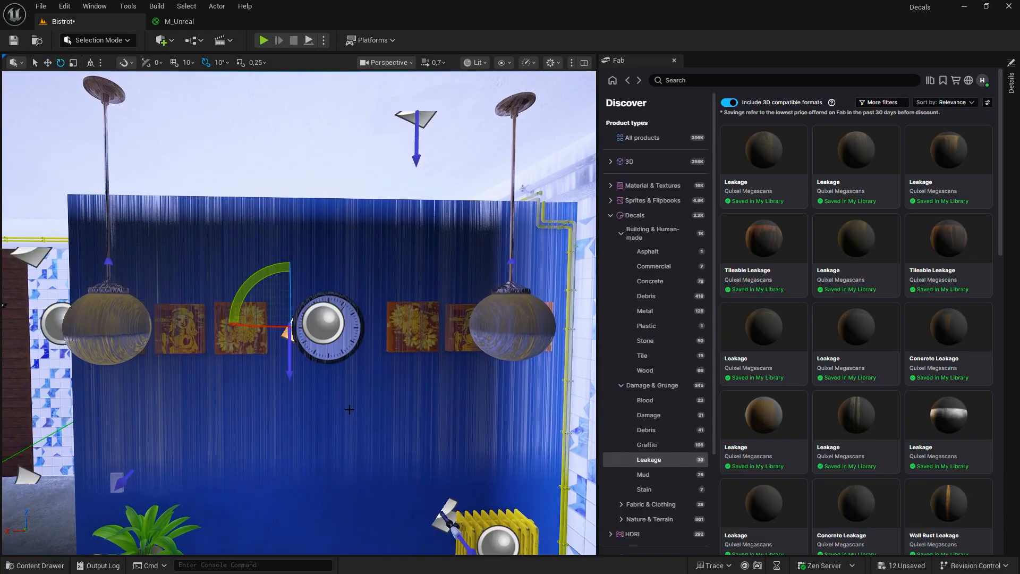
pyautogui.moveTo(349, 410); pyautogui.dragTo(414, 398, button='right')
pyautogui.moveTo(322, 321); pyautogui.dragTo(287, 493)
# Scale the Leakage decal and raise it so its streaks run down from the upper edge of the blue wall
pyautogui.press('w')
pyautogui.press('r')
pyautogui.moveTo(287, 457); pyautogui.dragTo(260, 468)
pyautogui.moveTo(260, 467); pyautogui.dragTo(348, 455, button='right')
pyautogui.press('w')
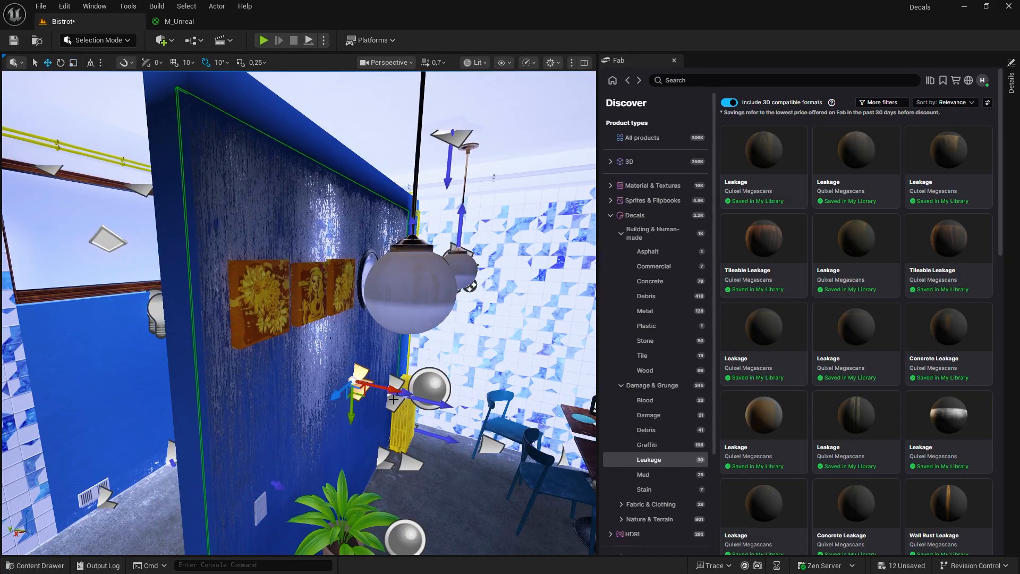
pyautogui.moveTo(351, 417); pyautogui.dragTo(363, 378)
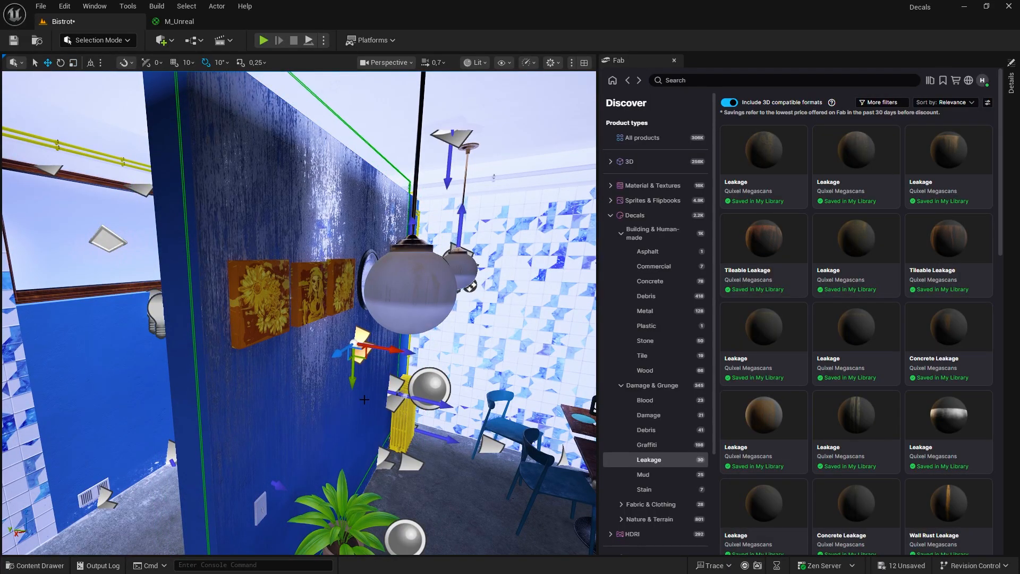
# Fine-tune the Leakage decal's position and size across the blue wall and return to game view
pyautogui.moveTo(363, 377); pyautogui.dragTo(298, 362, button='right')
pyautogui.moveTo(264, 297); pyautogui.dragTo(289, 291)
pyautogui.press('r')
pyautogui.press('w')
pyautogui.press('r')
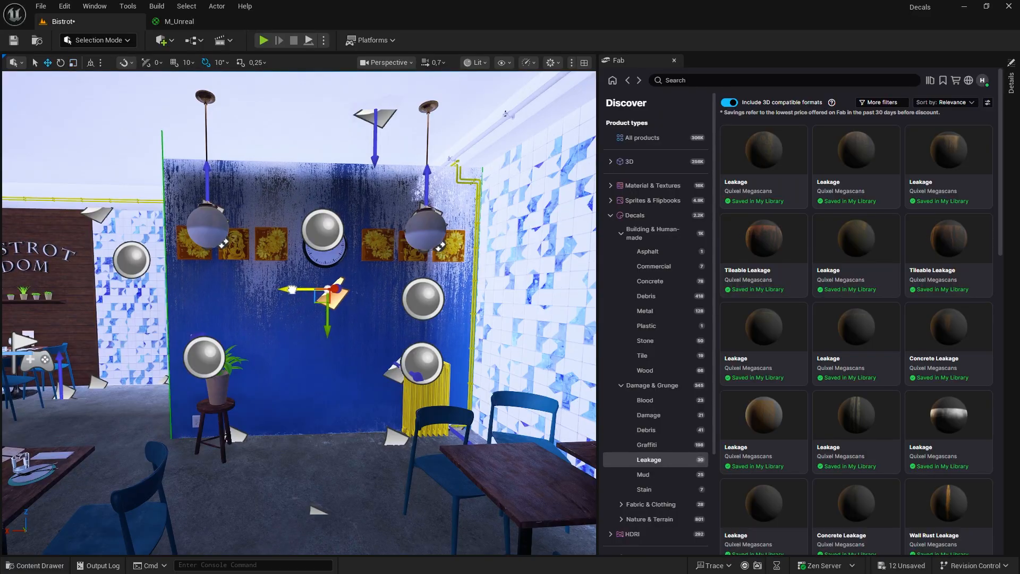
pyautogui.press('g')
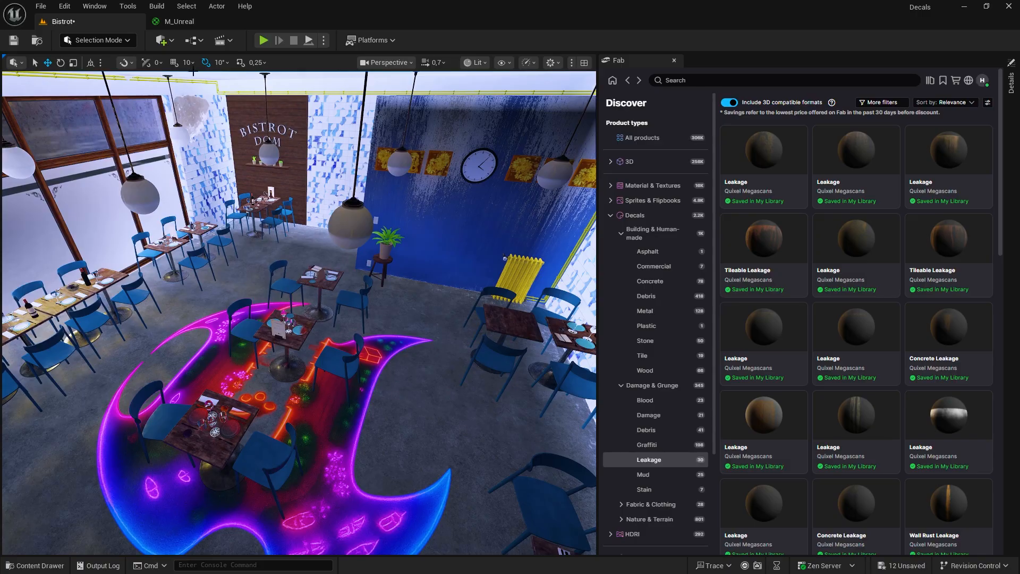
# Open the Level Blueprint and add a Spawn Decal at Location node to its event graph
pyautogui.click(191, 44)
pyautogui.click(231, 118)
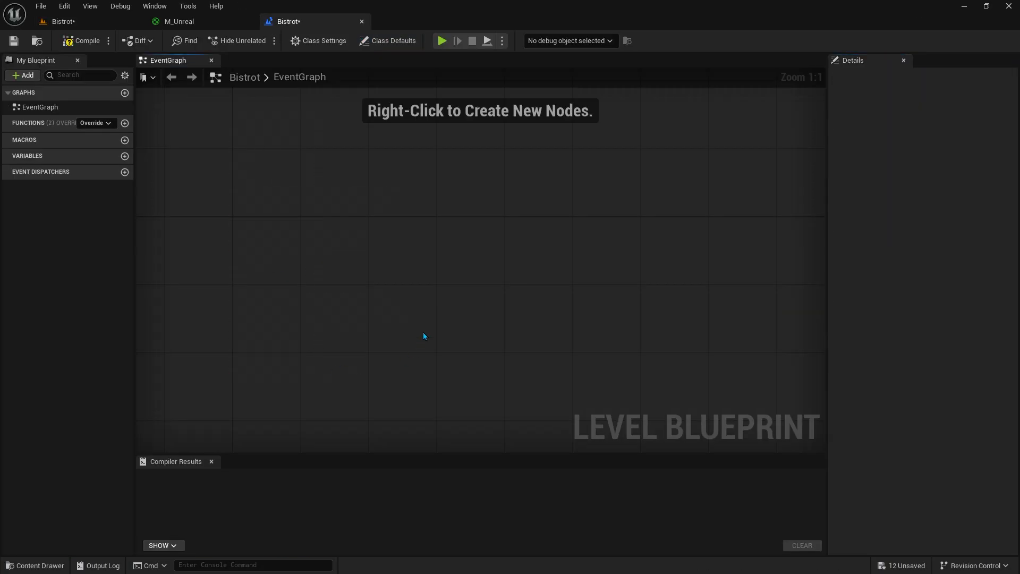
pyautogui.rightClick(450, 225)
pyautogui.write('spawn decal at')
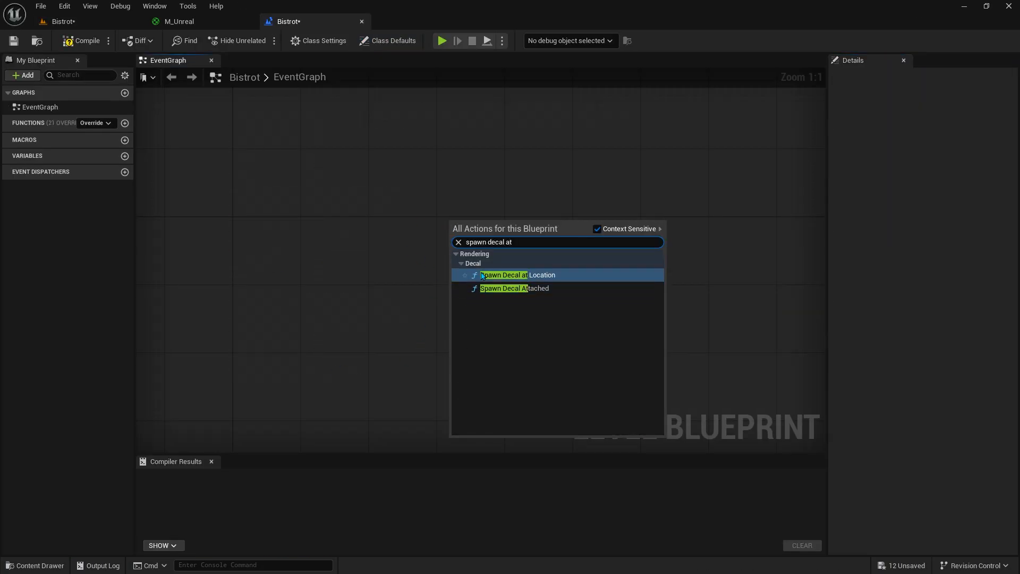
pyautogui.click(482, 276)
pyautogui.moveTo(583, 275); pyautogui.dragTo(379, 210)
# Add a Spawn Decal Attached node beside the Spawn Decal at Location node
pyautogui.rightClick(467, 172)
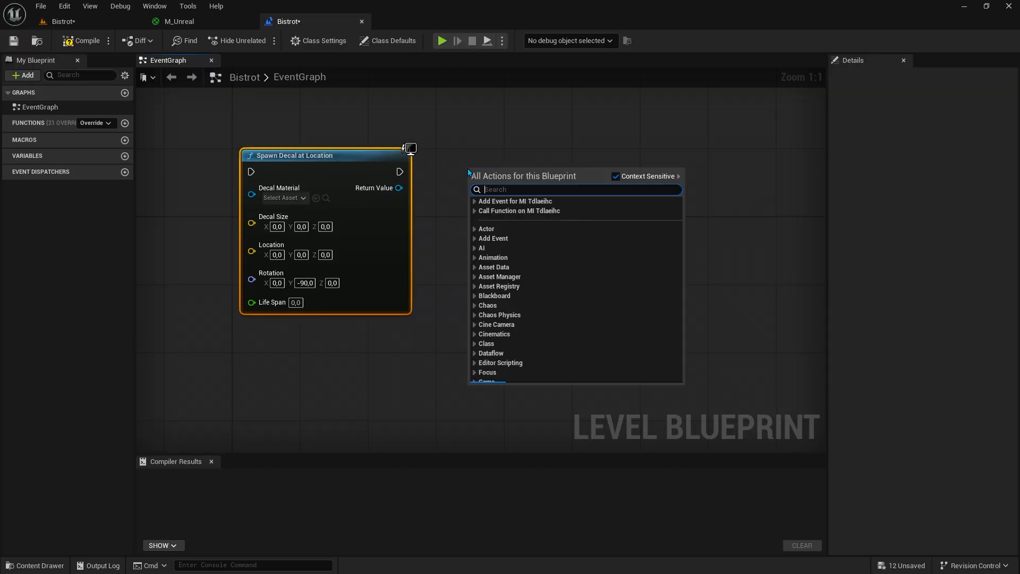
pyautogui.write('spawn decal')
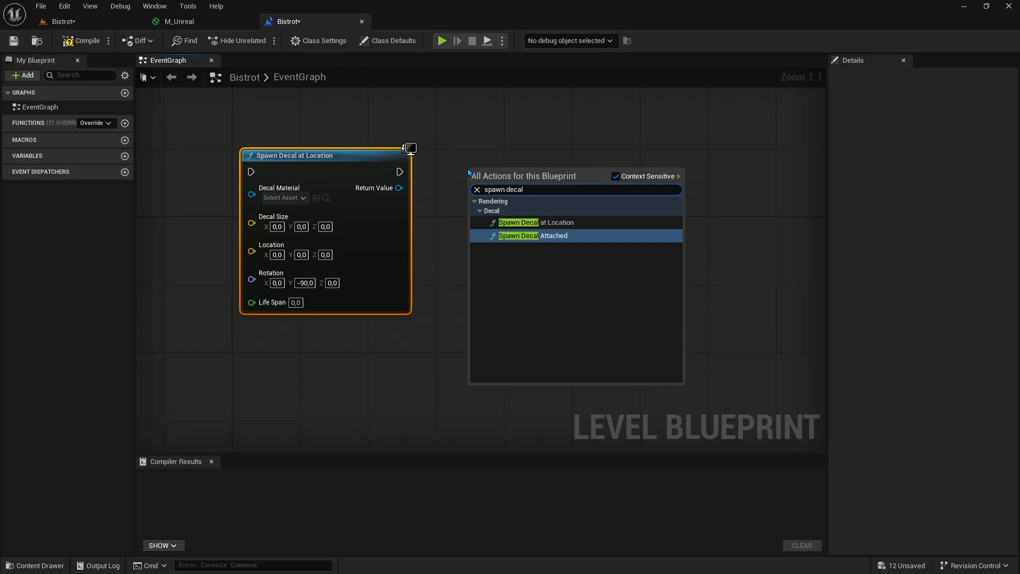
pyautogui.press('Return')
pyautogui.moveTo(469, 172); pyautogui.dragTo(472, 109)
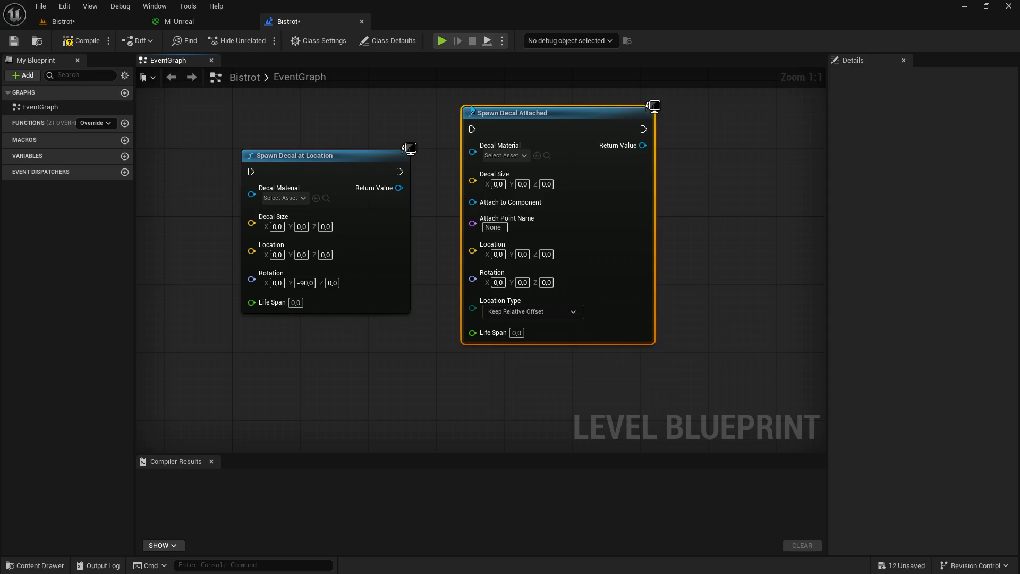
pyautogui.moveTo(746, 285); pyautogui.dragTo(780, 318, button='right')
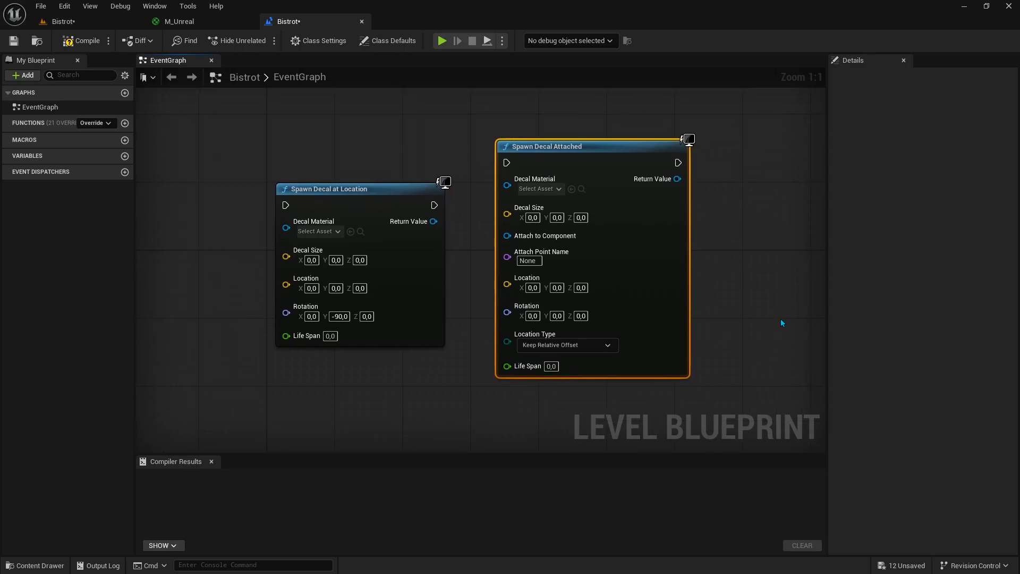
pyautogui.click(788, 357)
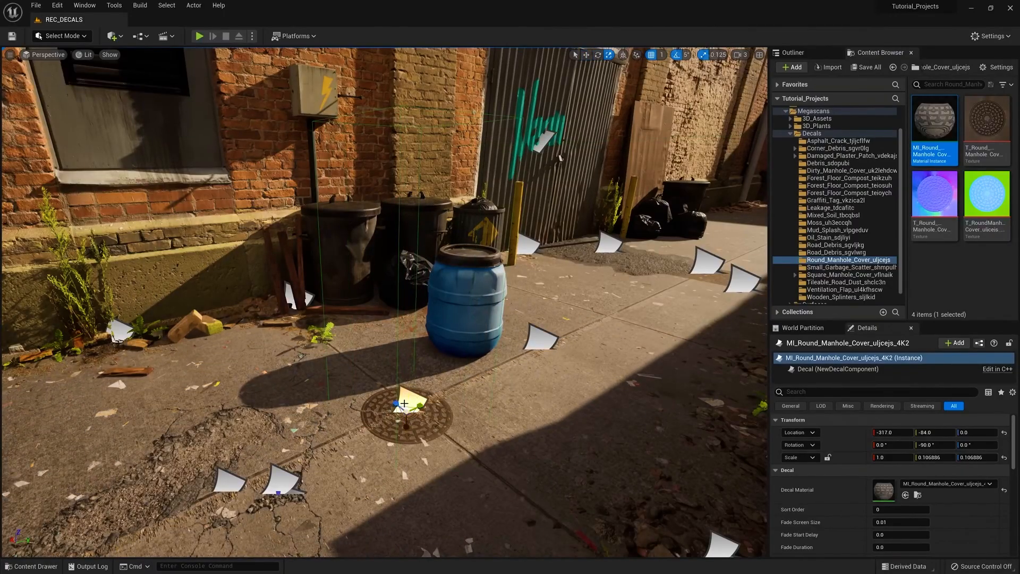
# Move the blue plastic drum in the alley scene onto the round manhole cover decal
pyautogui.click(461, 324)
pyautogui.press('w')
pyautogui.moveTo(455, 334); pyautogui.dragTo(380, 388)
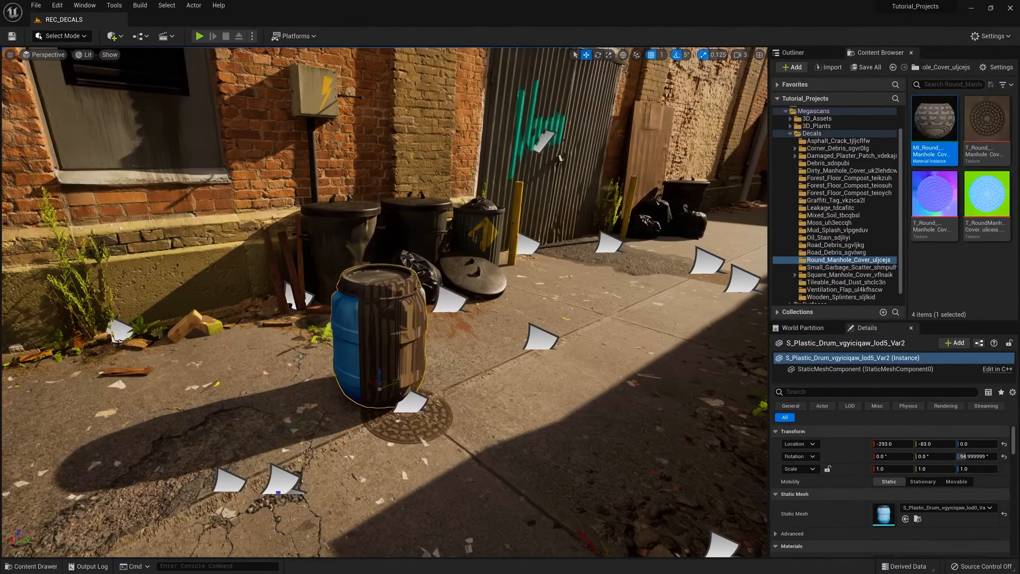
# Reduce the manhole cover decal's X scale to shorten its projection depth, and move the drum around over it
pyautogui.click(410, 404)
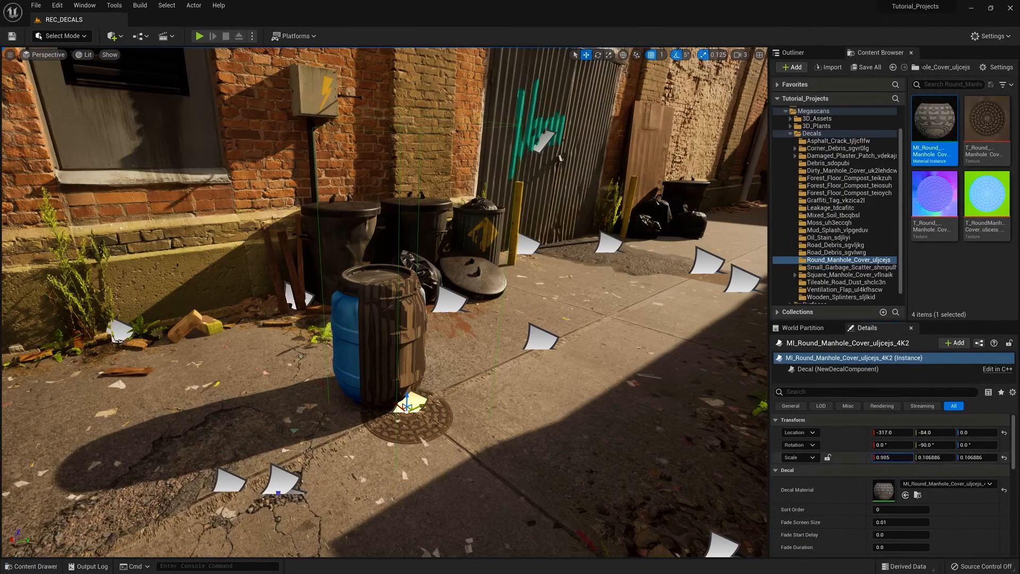
pyautogui.moveTo(892, 457); pyautogui.dragTo(818, 457)
pyautogui.click(375, 375)
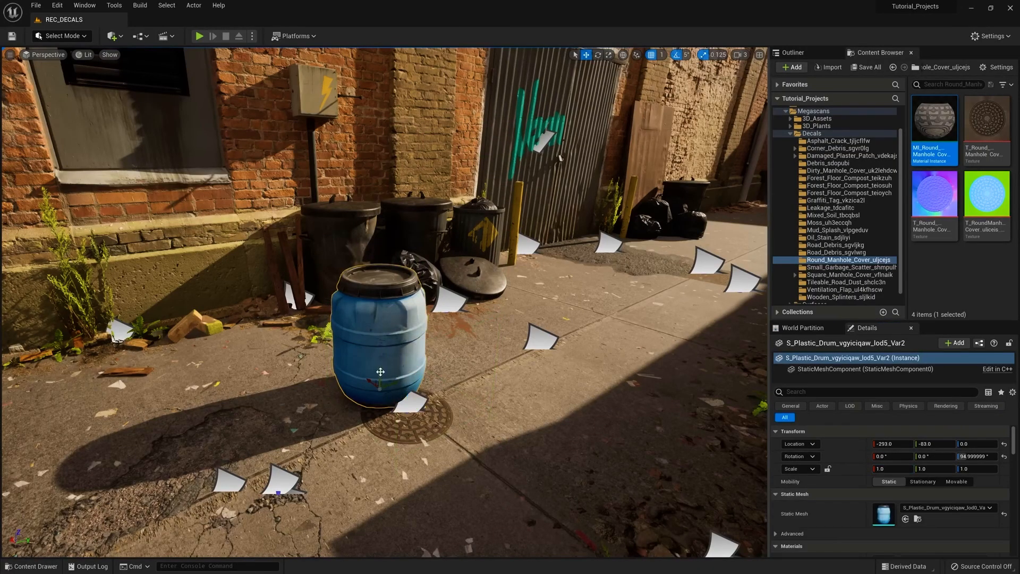
pyautogui.moveTo(375, 375); pyautogui.dragTo(448, 424)
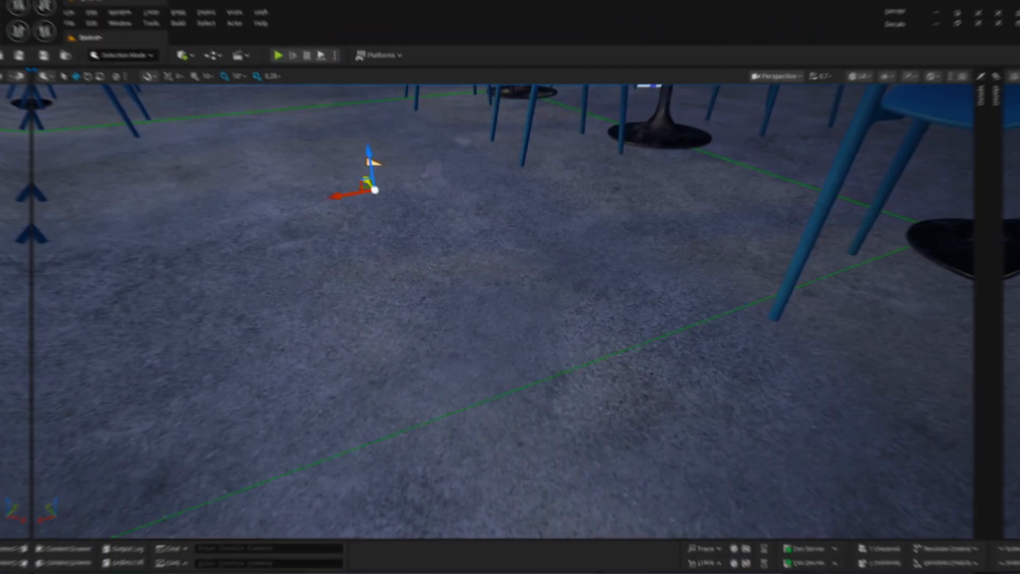
# Move the selected decal across the restaurant floor
pyautogui.moveTo(365, 182); pyautogui.dragTo(392, 187)
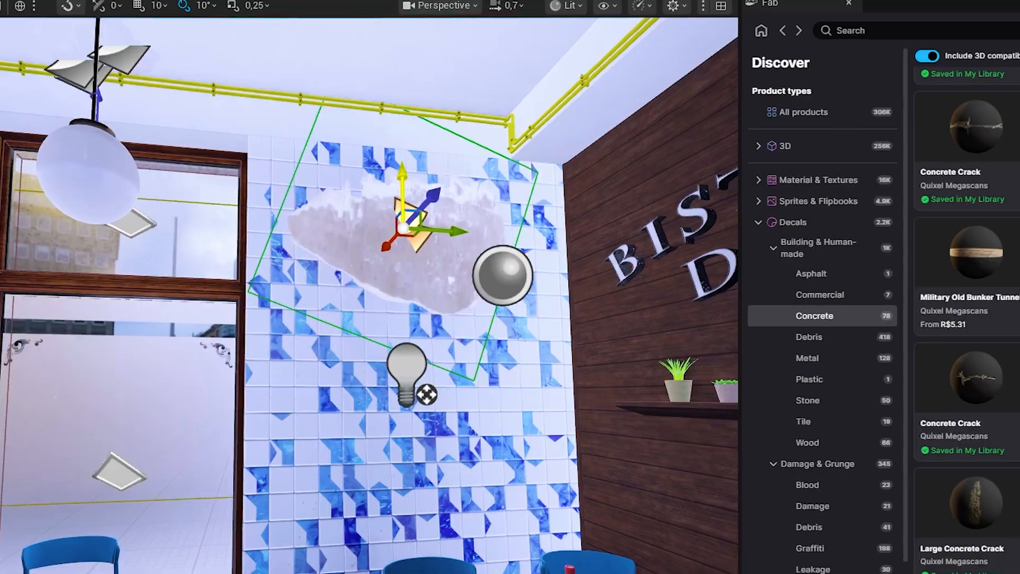
# Rotate the concrete patch decal on the tiled wall until its bounds are square with the tiles, and move it up toward the window
pyautogui.press('e')
pyautogui.moveTo(373, 309); pyautogui.dragTo(313, 218)
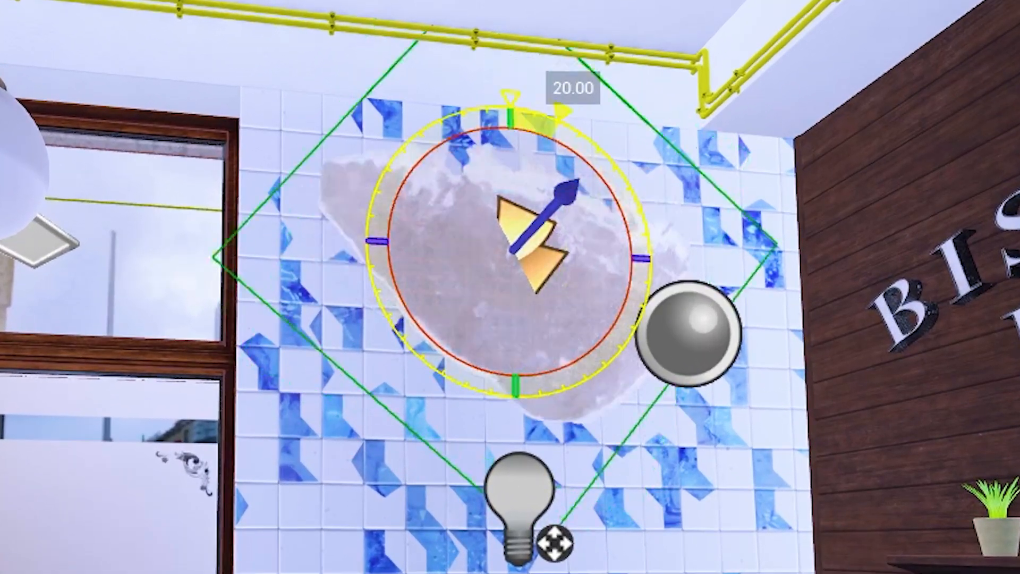
pyautogui.press('w')
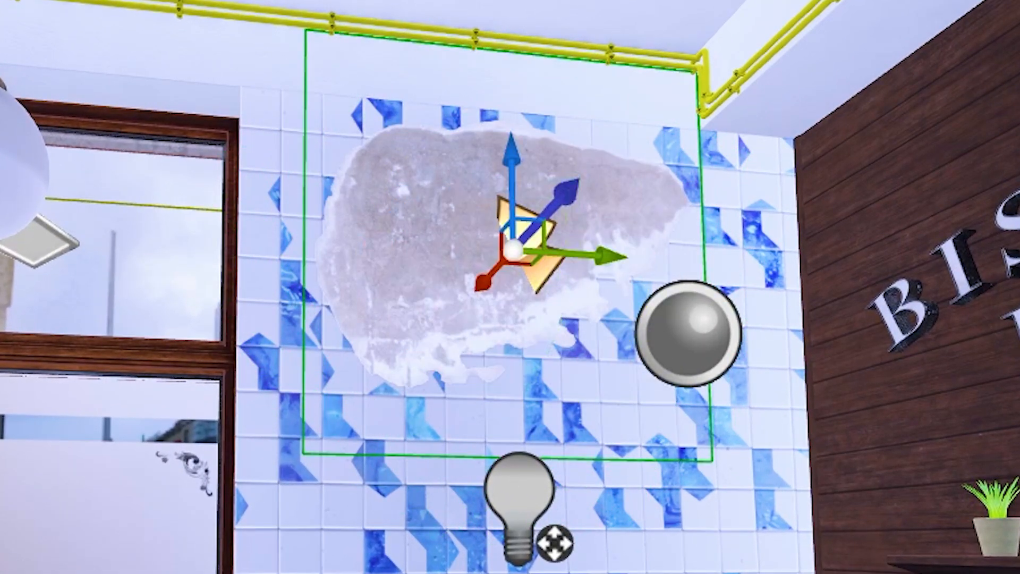
pyautogui.moveTo(542, 226); pyautogui.dragTo(452, 196)
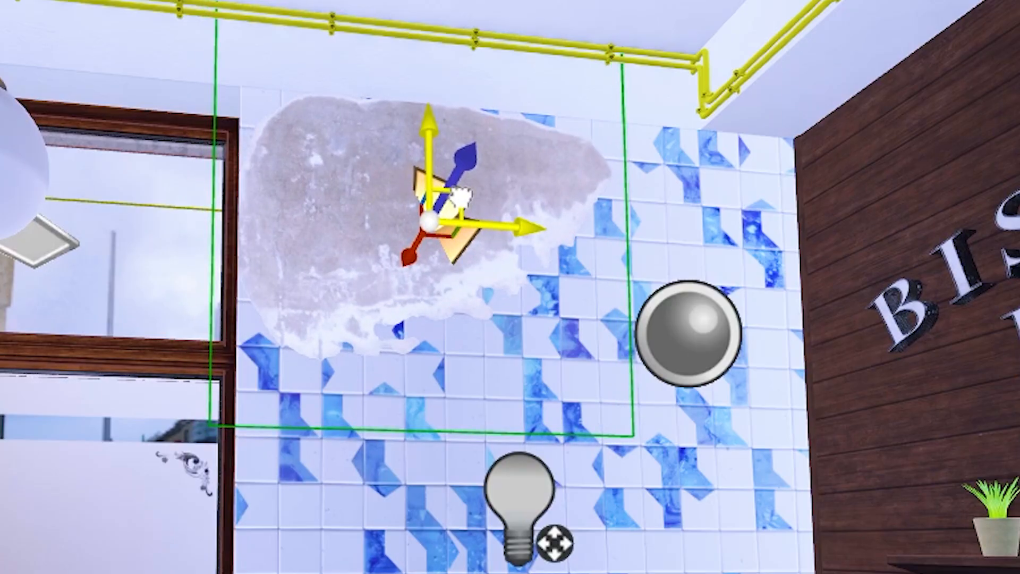